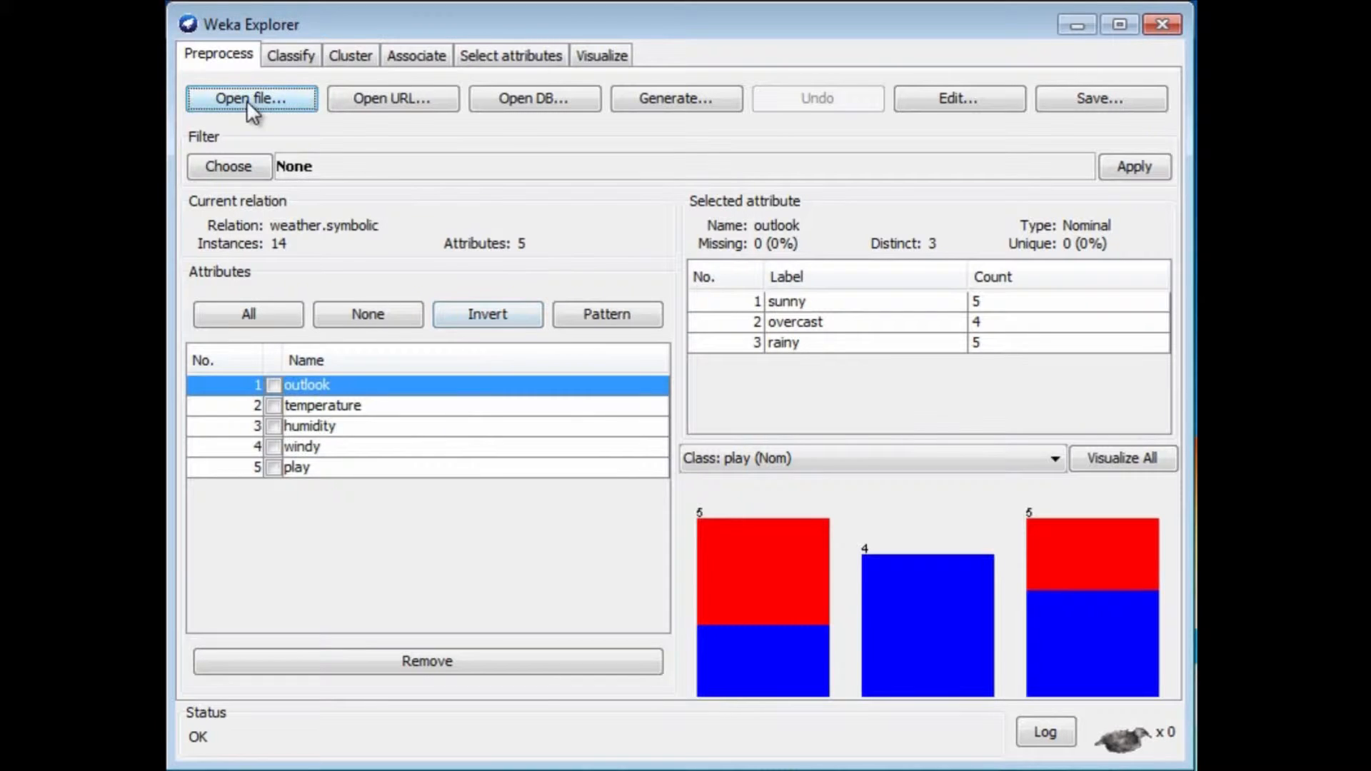
# Step: Choose the Remove filter from the unsupervised attribute filters for the weather data
pyautogui.click(234, 167)
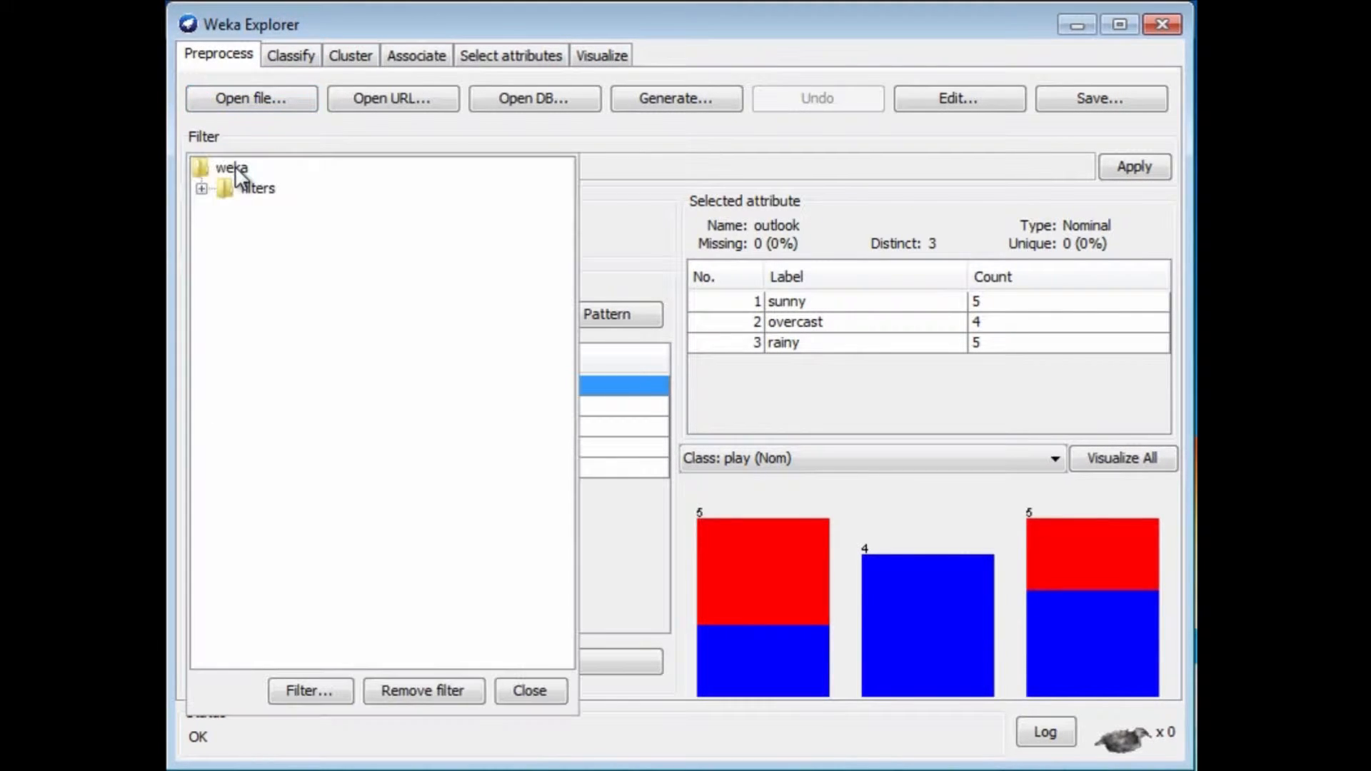
pyautogui.click(202, 188)
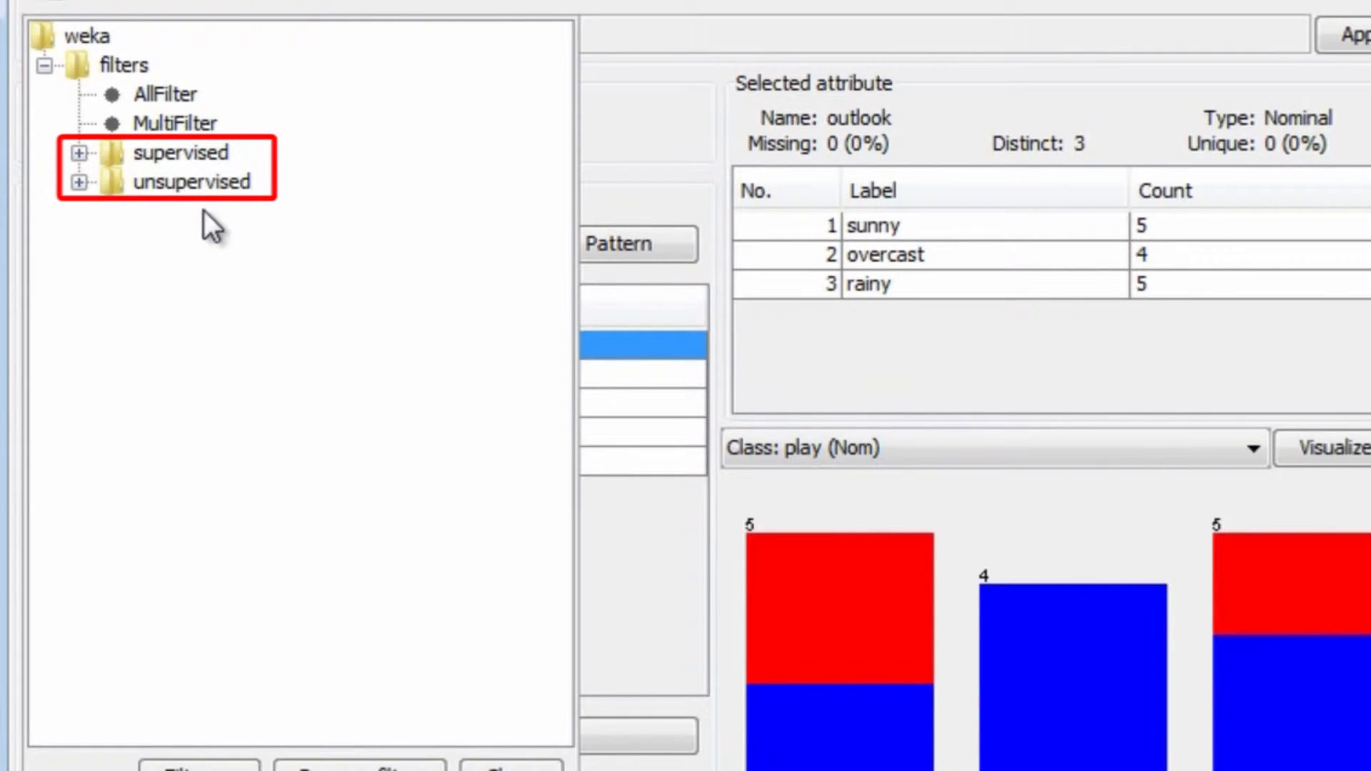
pyautogui.click(79, 182)
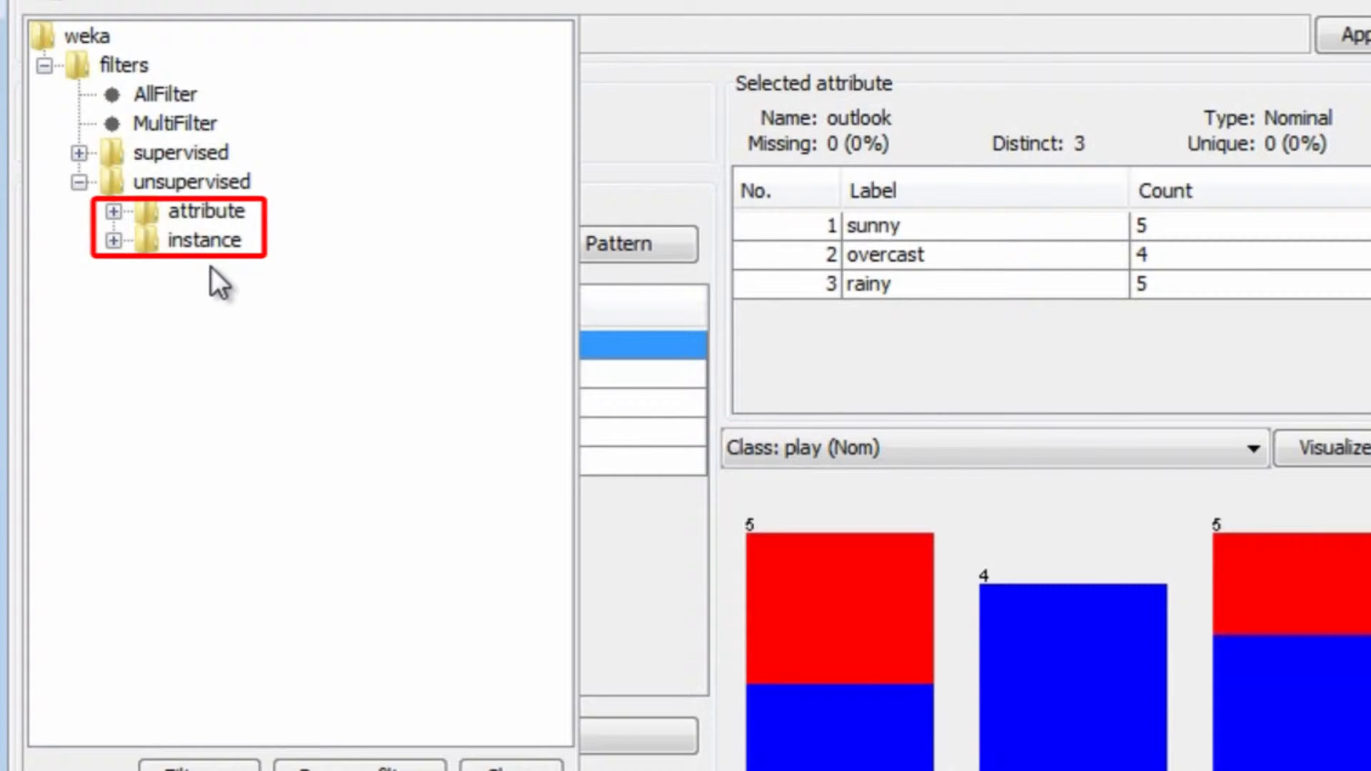
pyautogui.click(113, 213)
pyautogui.scroll(-3, 425, 292)
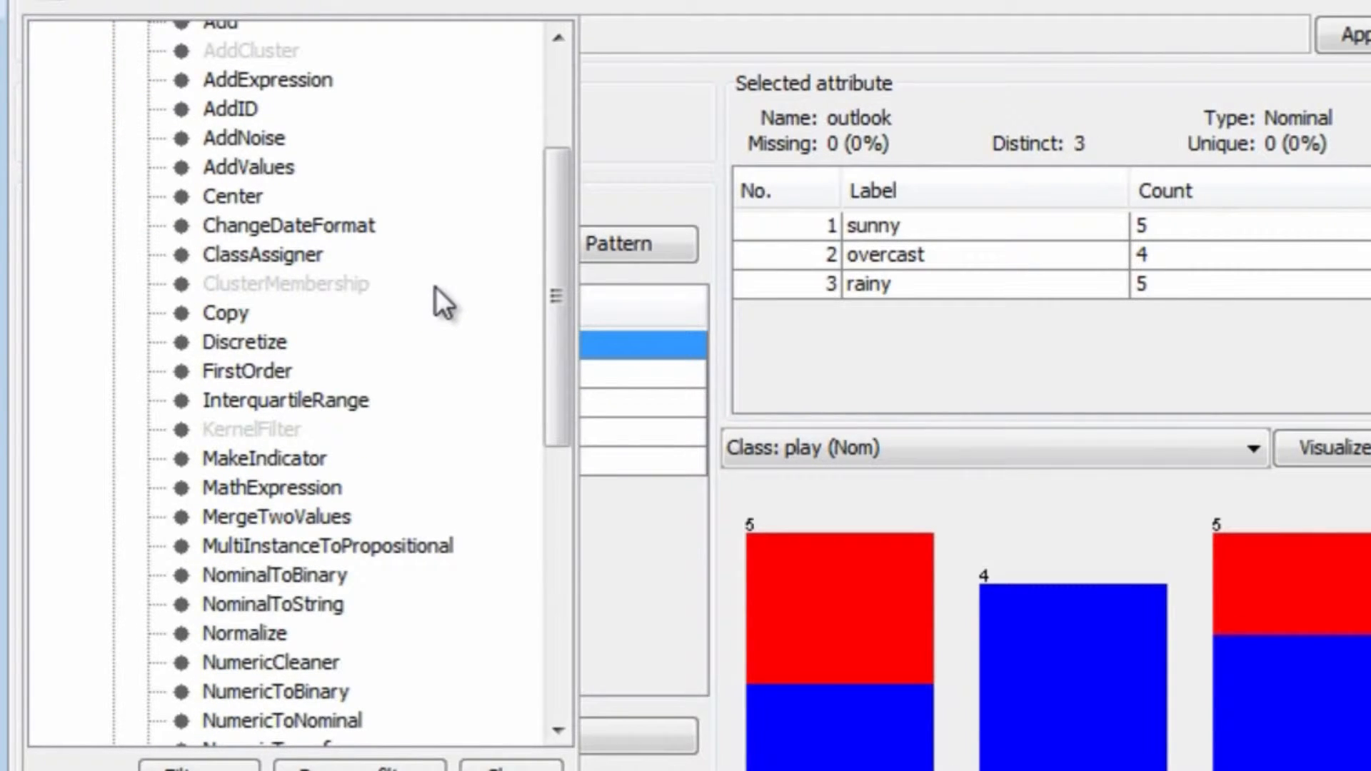
pyautogui.scroll(-5, 440, 285)
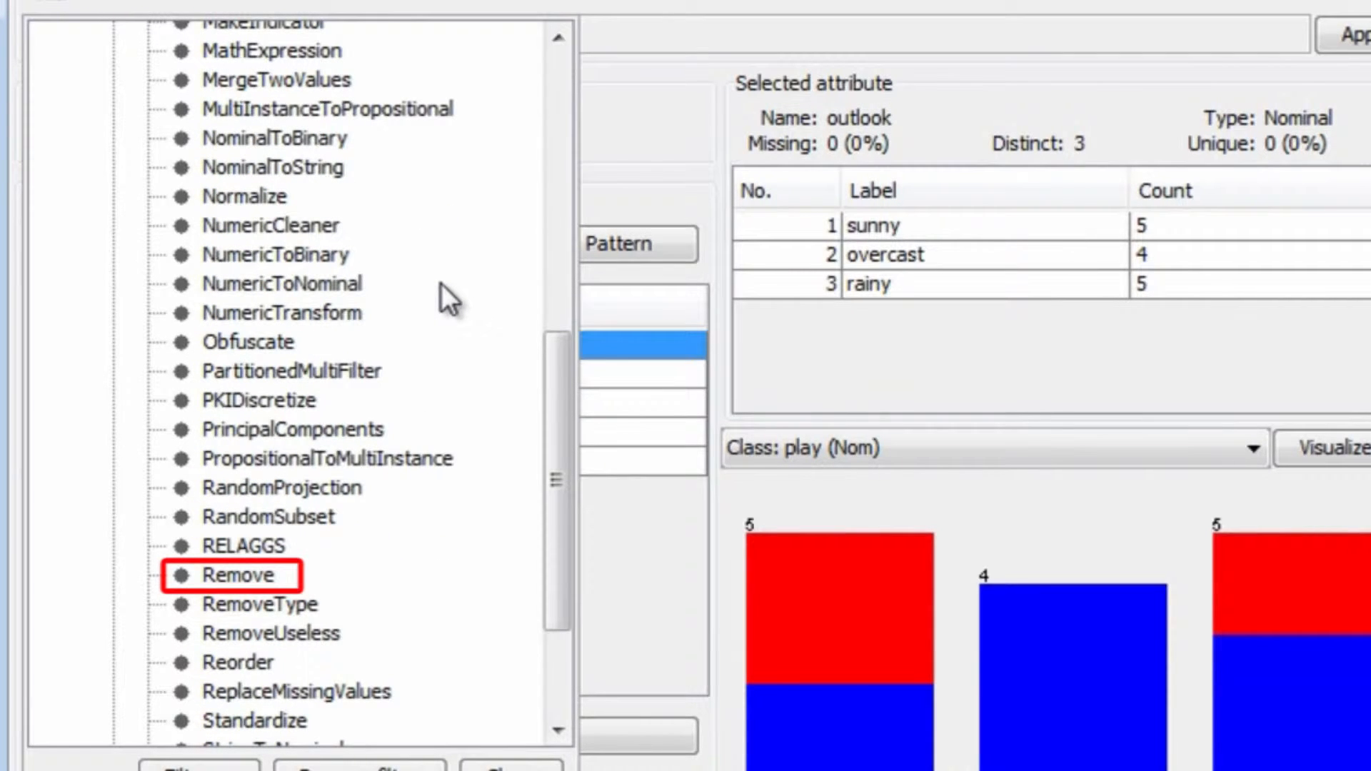
pyautogui.click(242, 579)
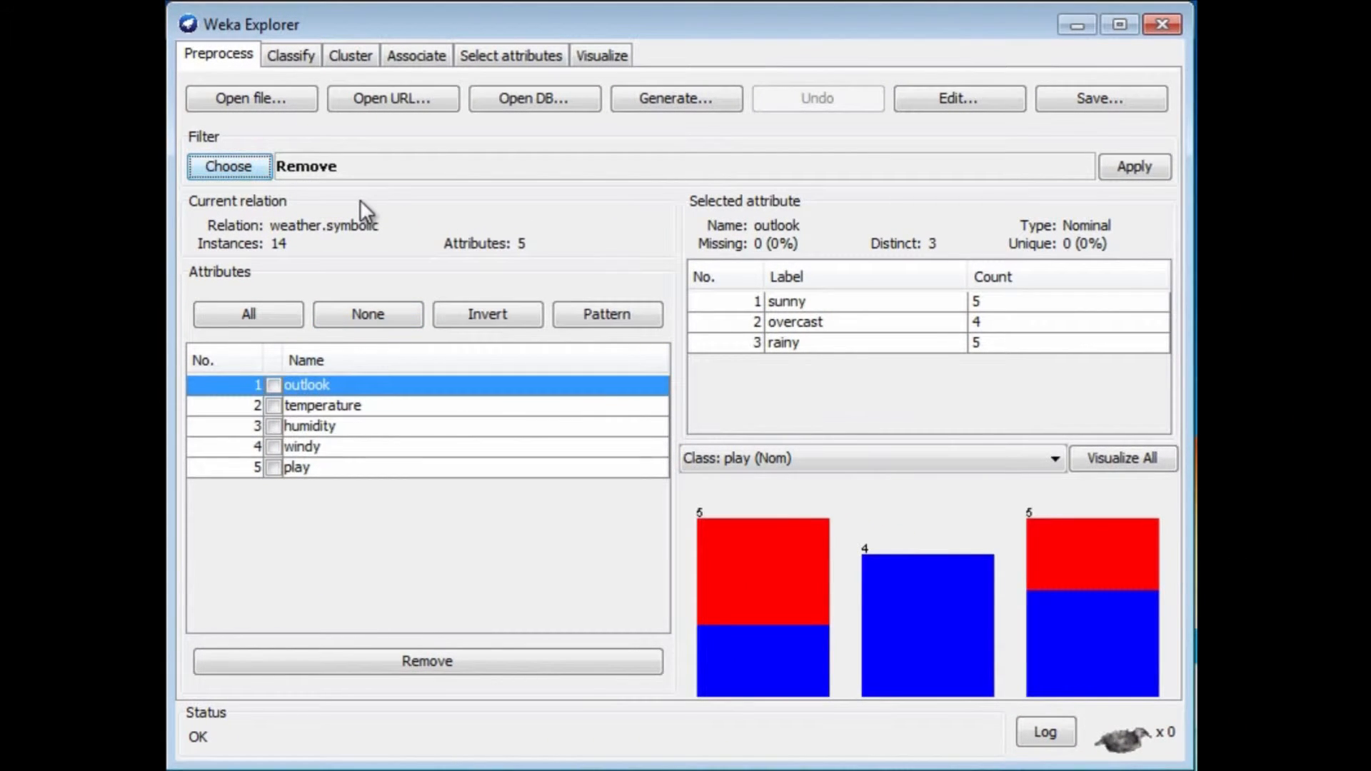
# Step: Set the Remove filter's attributeIndices to 3, apply it to the weather data, and undo the removal
pyautogui.click(327, 173)
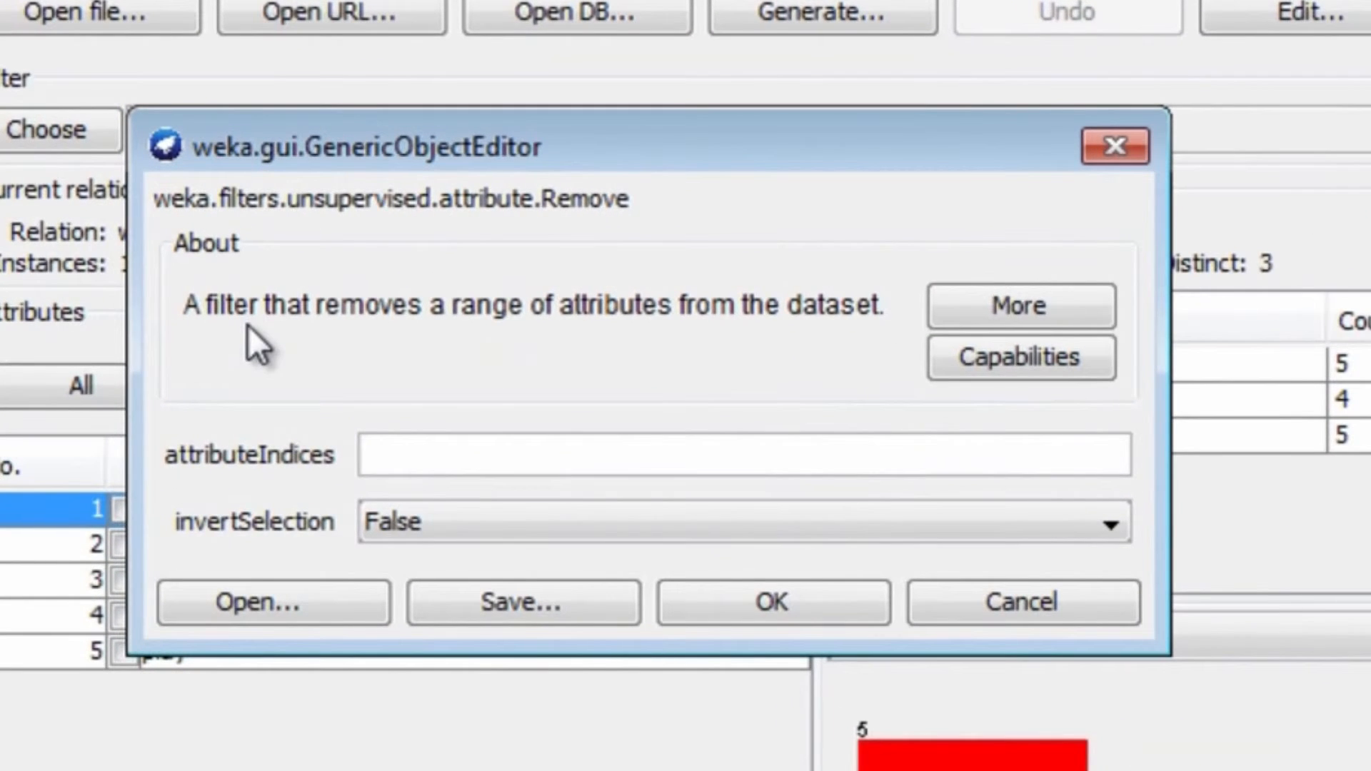
pyautogui.click(369, 457)
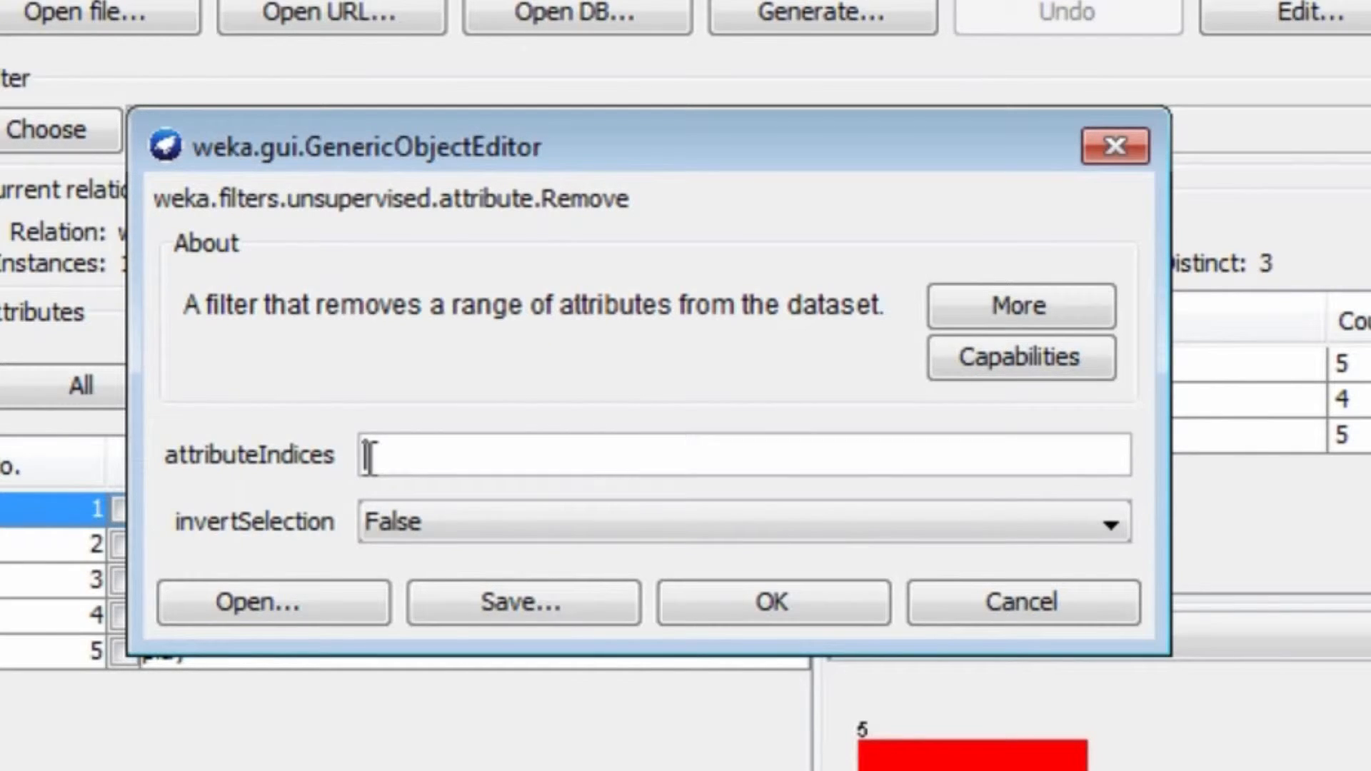
pyautogui.write('3')
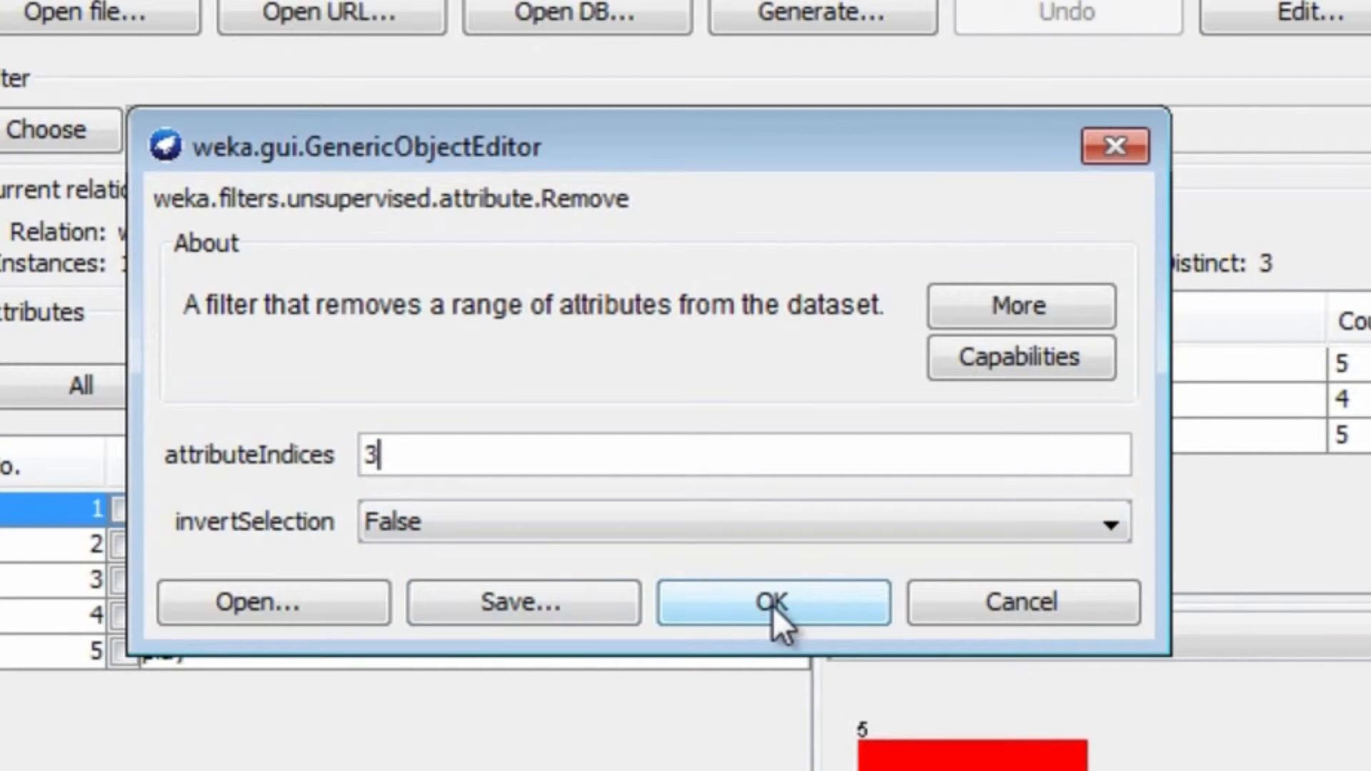
pyautogui.click(773, 606)
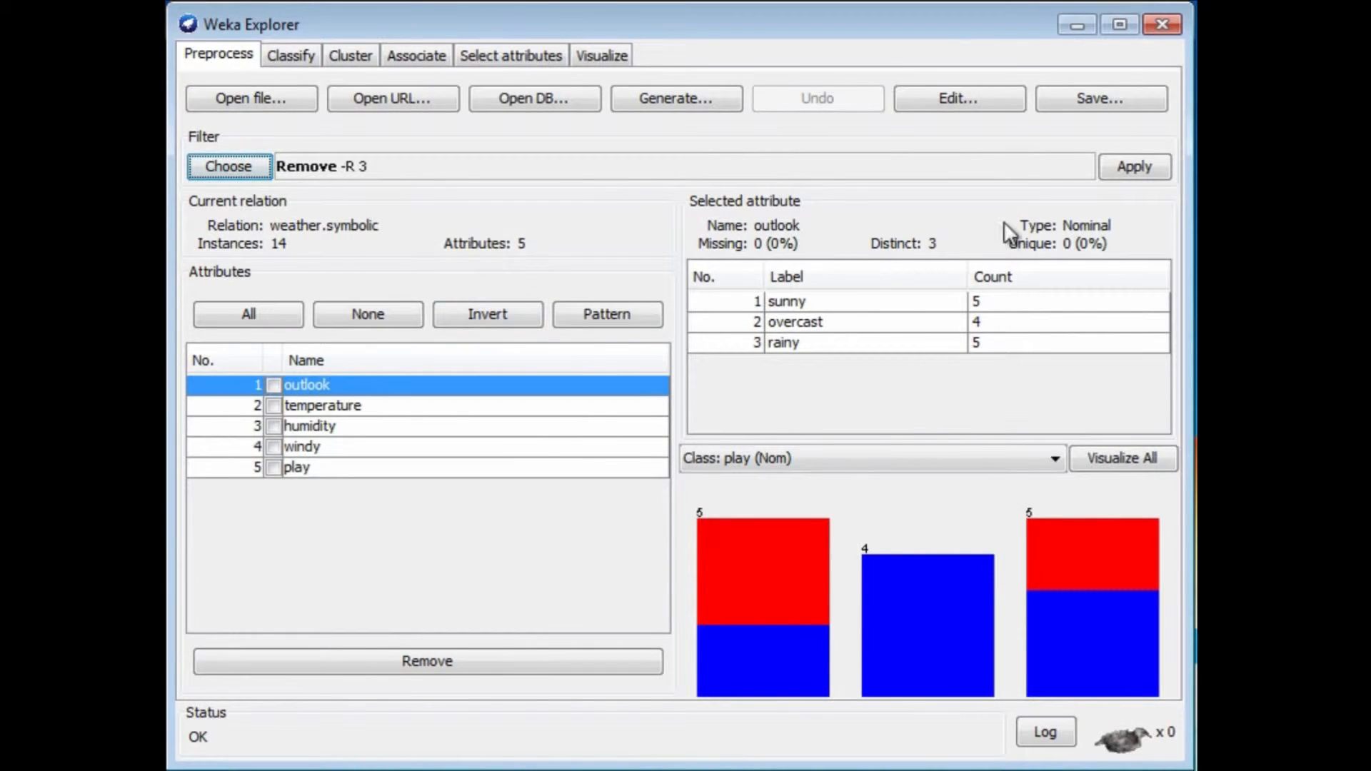
pyautogui.click(1120, 162)
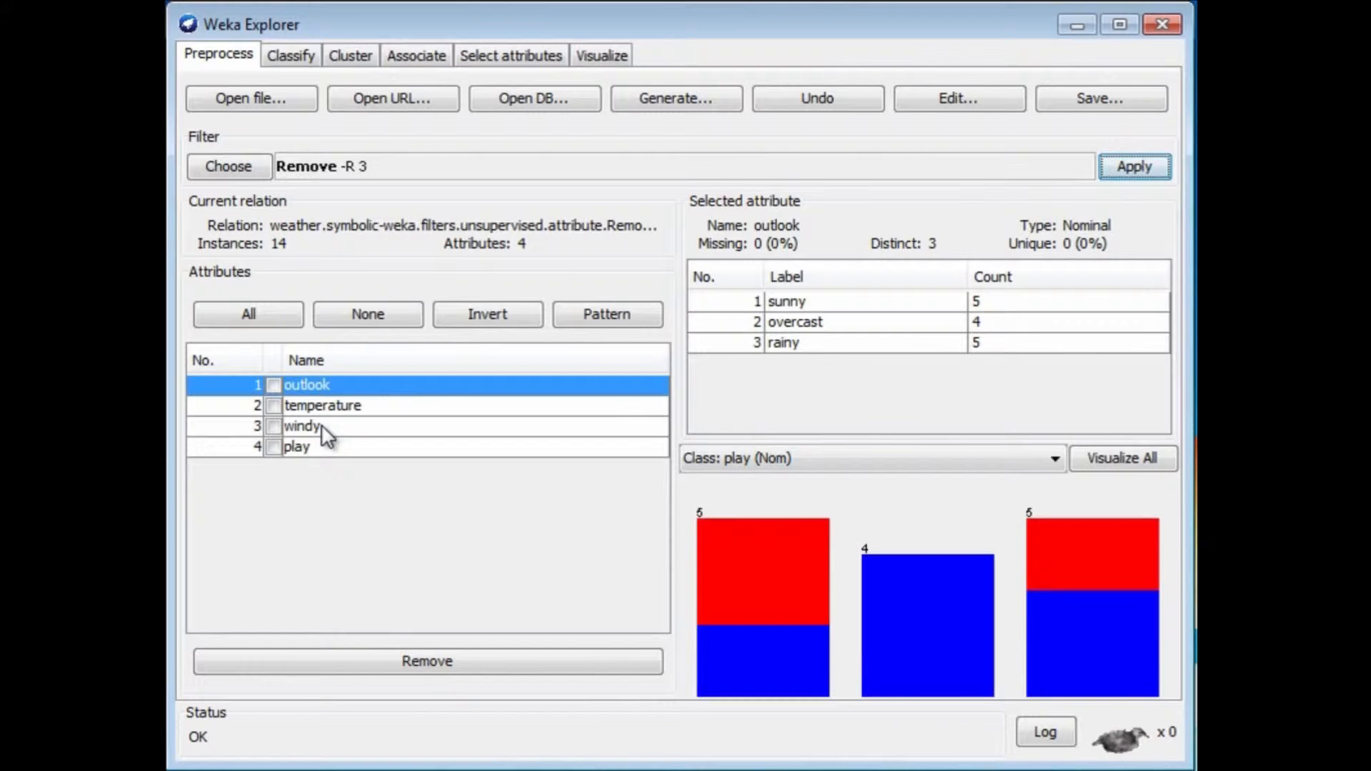
pyautogui.click(843, 97)
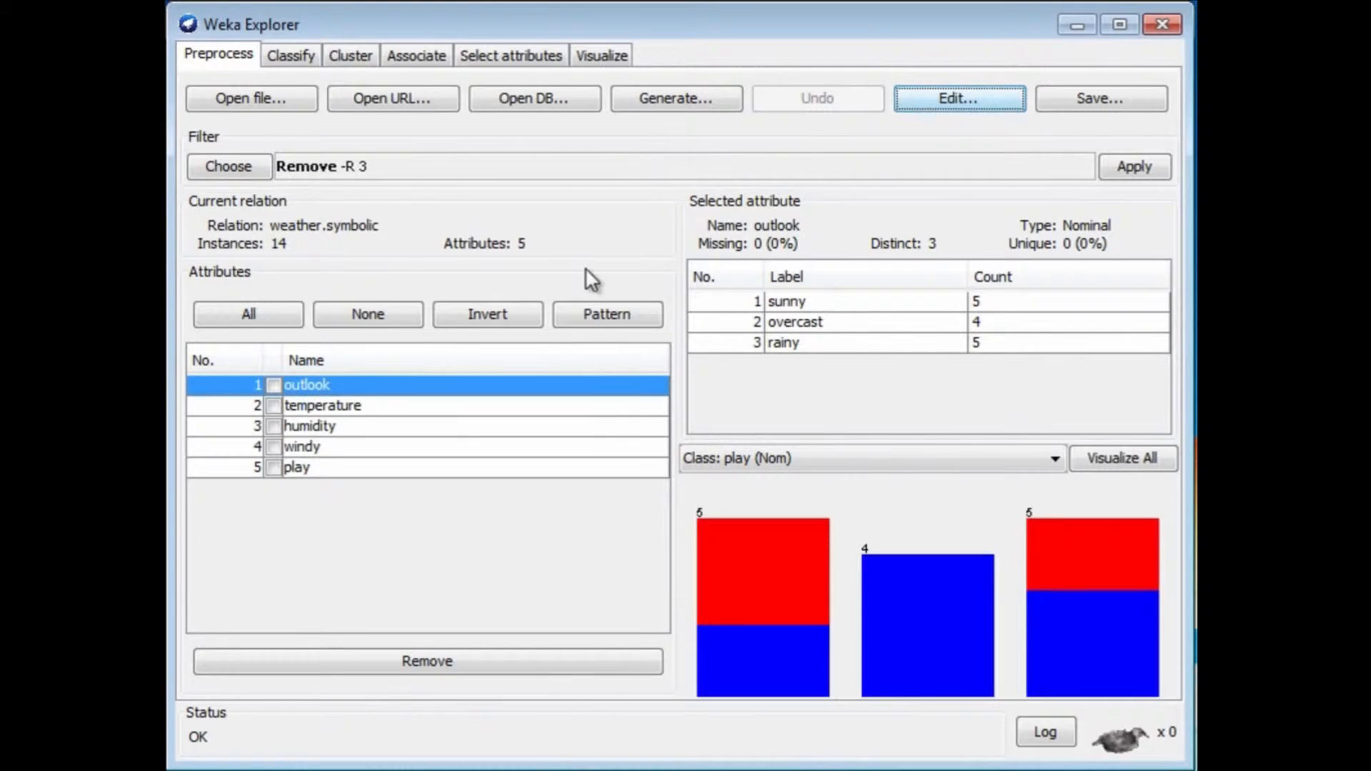
# Step: Remove the humidity attribute directly from the attribute list without a filter, and undo the removal
pyautogui.click(270, 425)
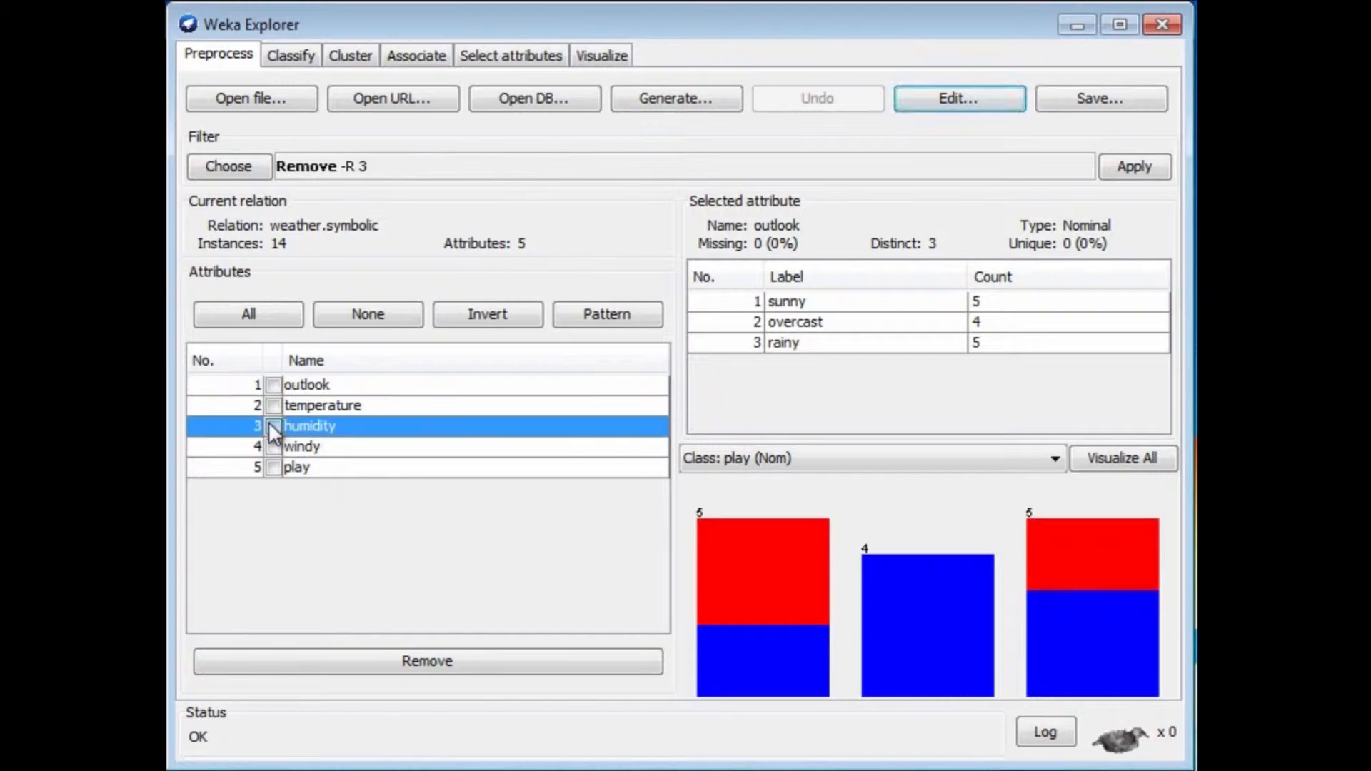
pyautogui.click(495, 661)
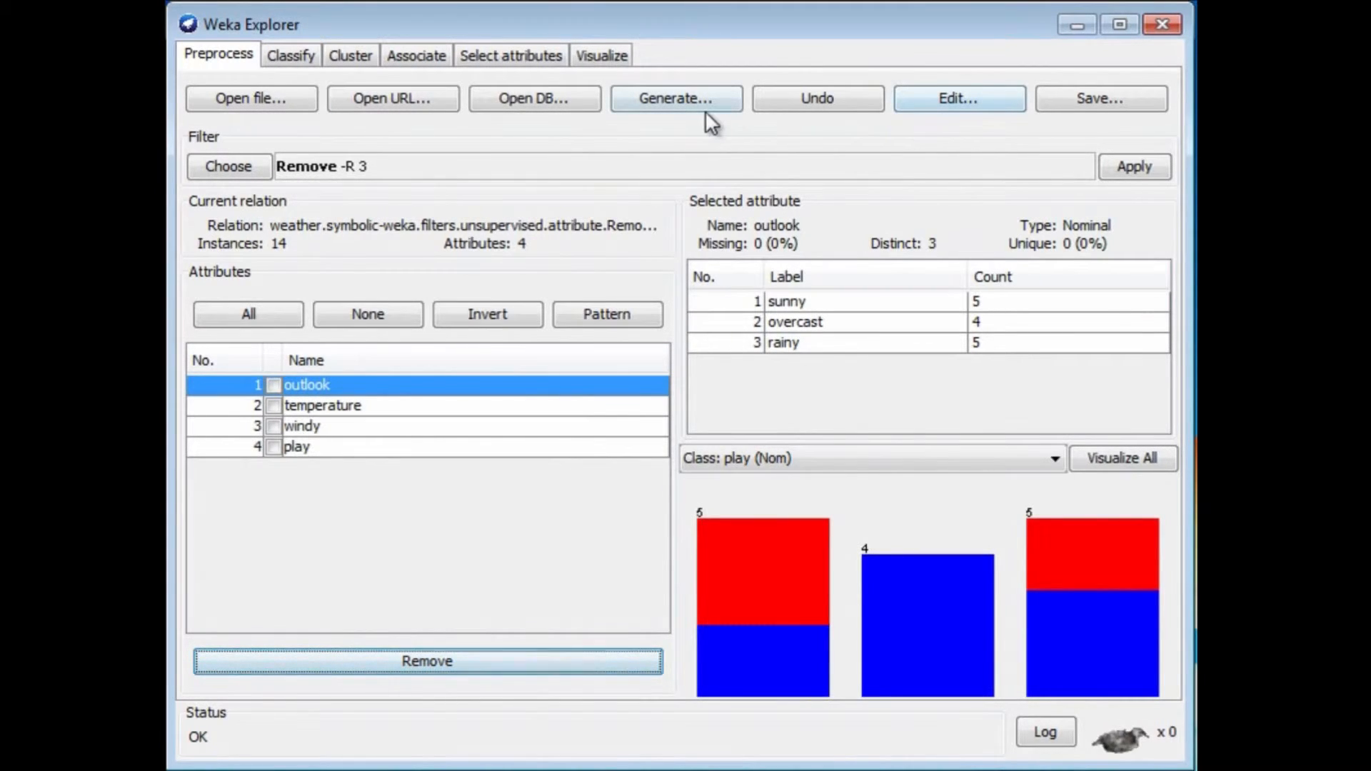
pyautogui.click(830, 99)
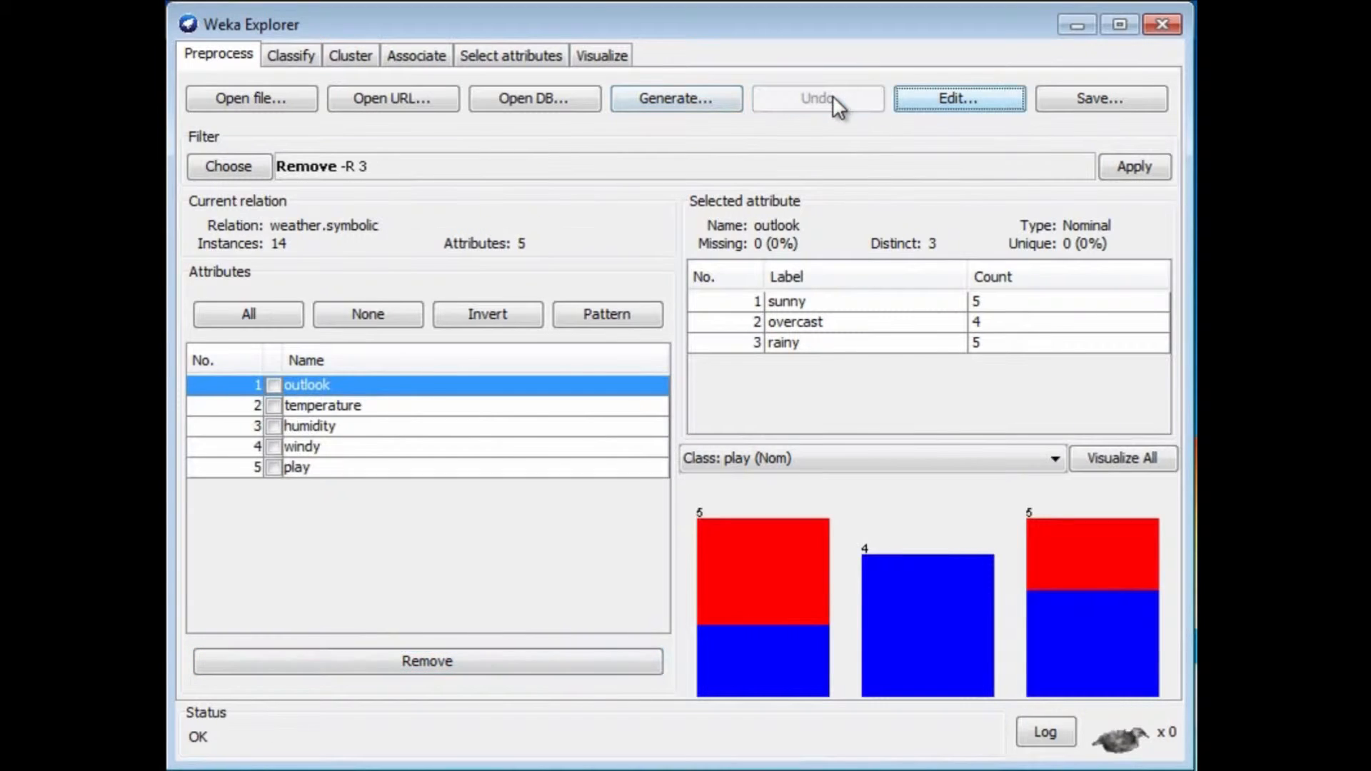
# Step: View the humidity attribute's values and choose the RemoveWithValues filter from the unsupervised instance filters
pyautogui.click(312, 426)
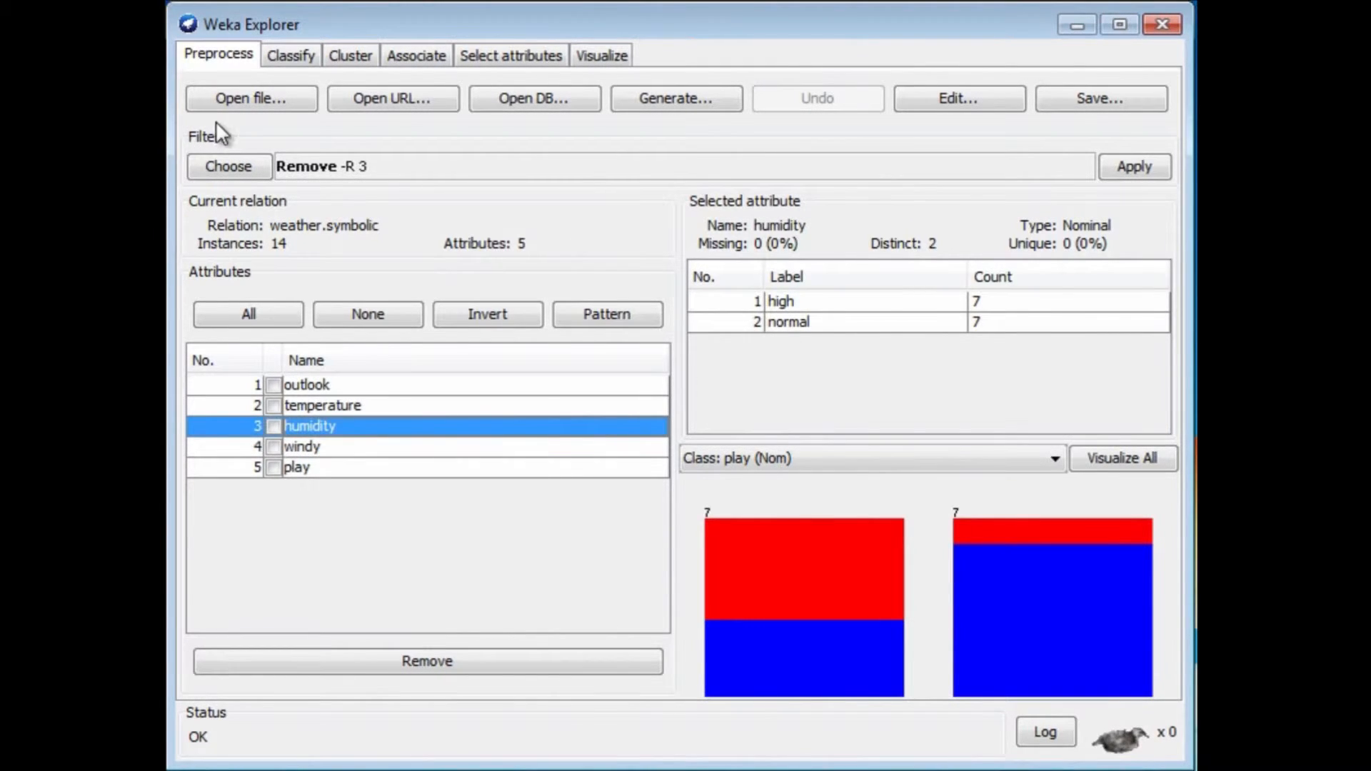
pyautogui.click(237, 163)
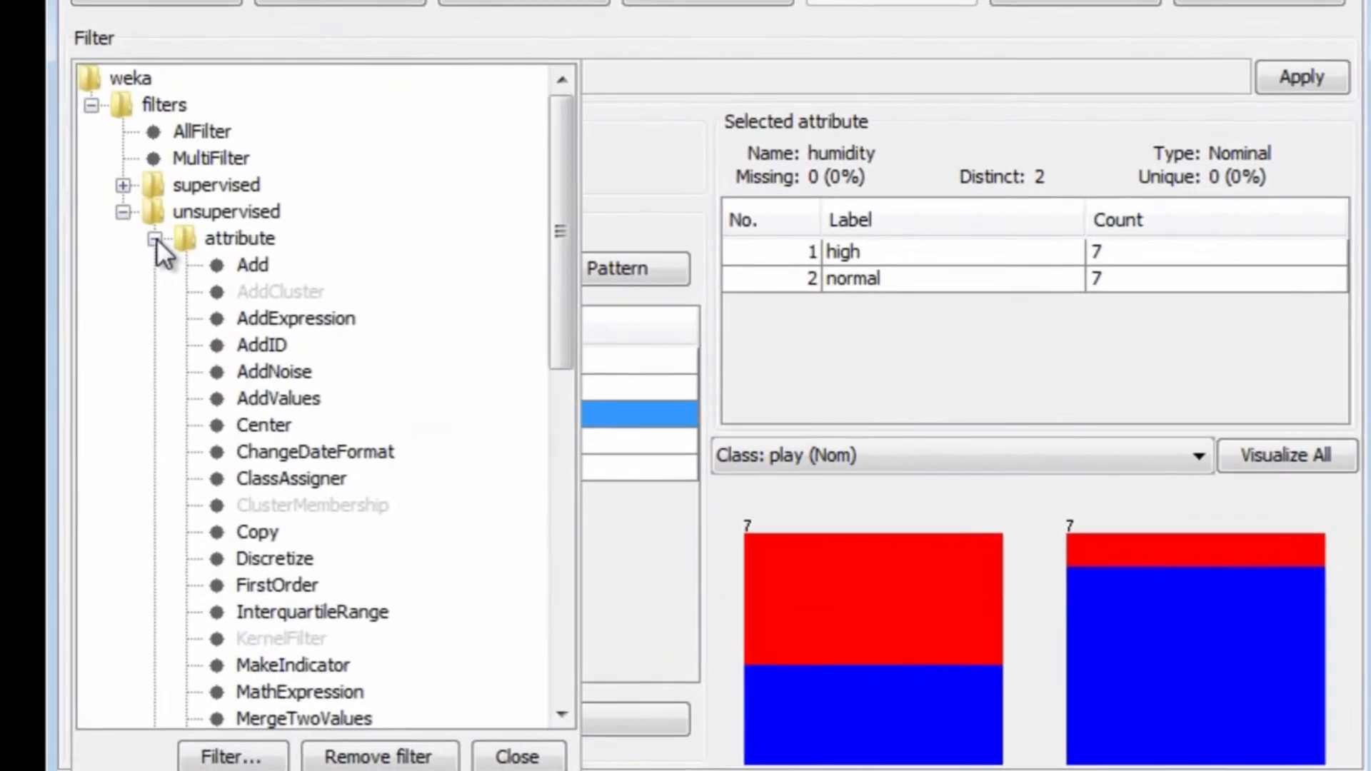
pyautogui.click(250, 291)
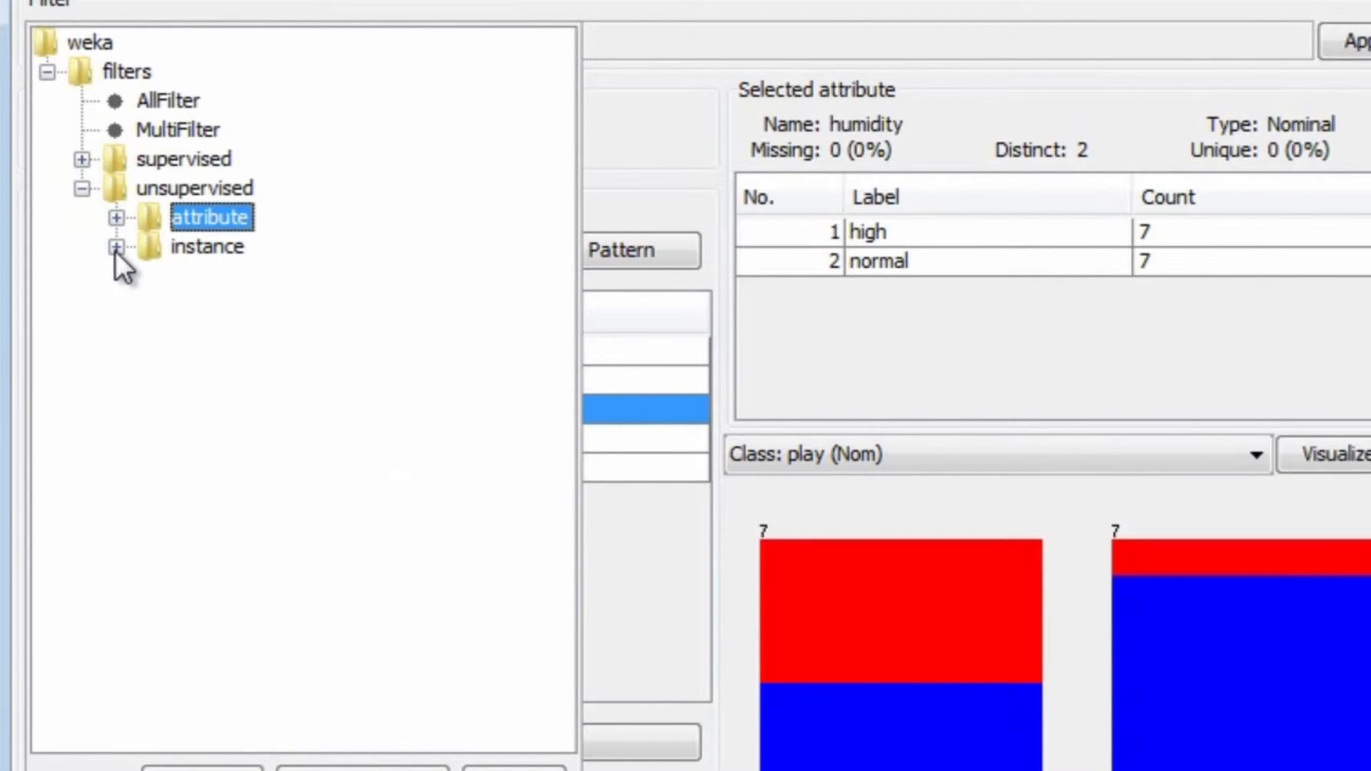
pyautogui.click(117, 247)
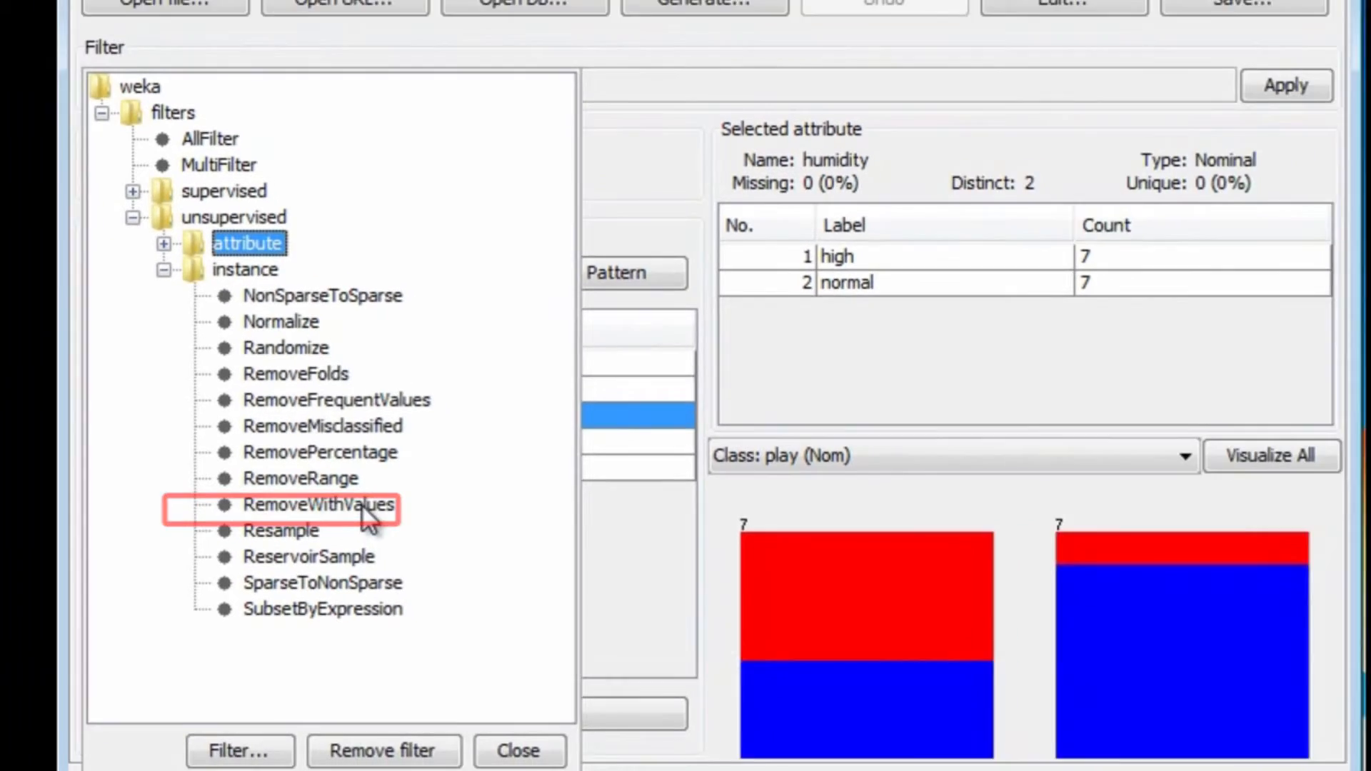
pyautogui.click(335, 511)
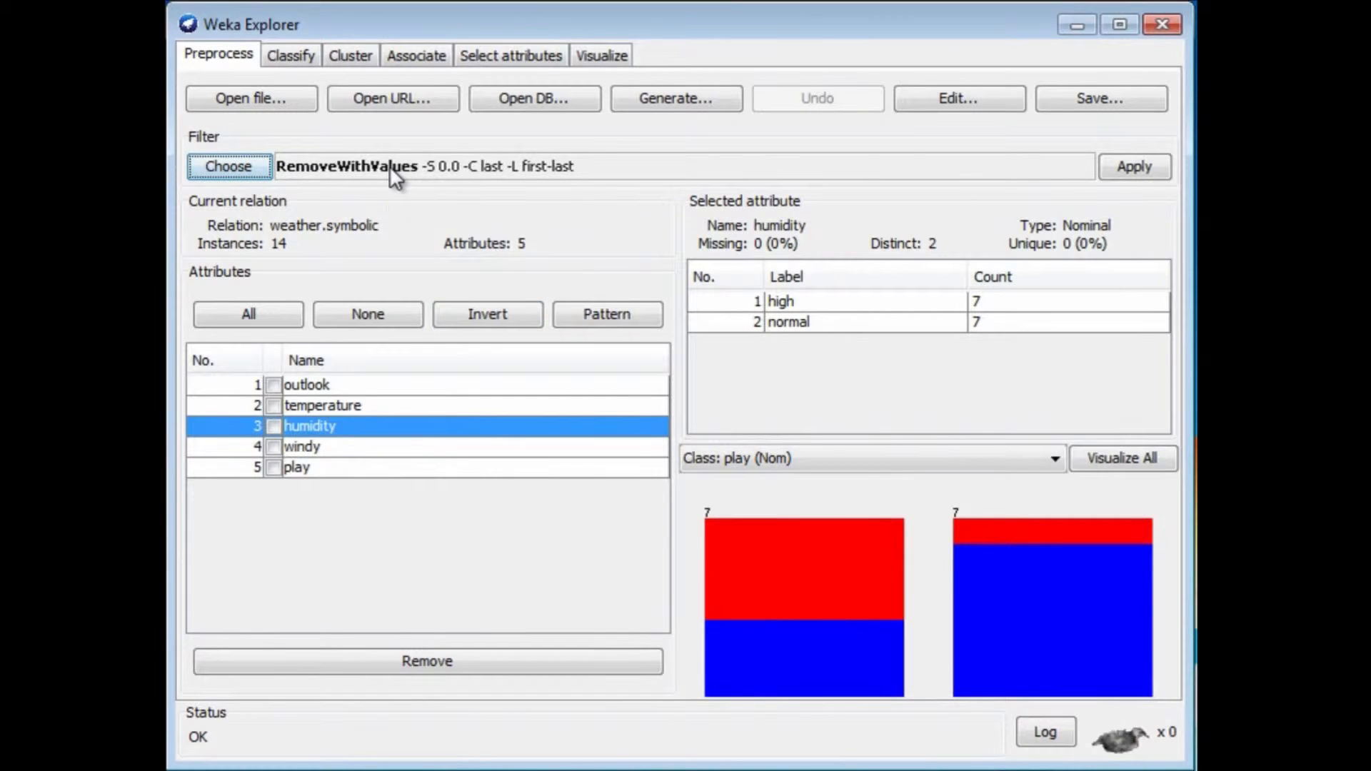
# Step: Open the RemoveWithValues filter's settings and view the detailed description of its options
pyautogui.click(341, 166)
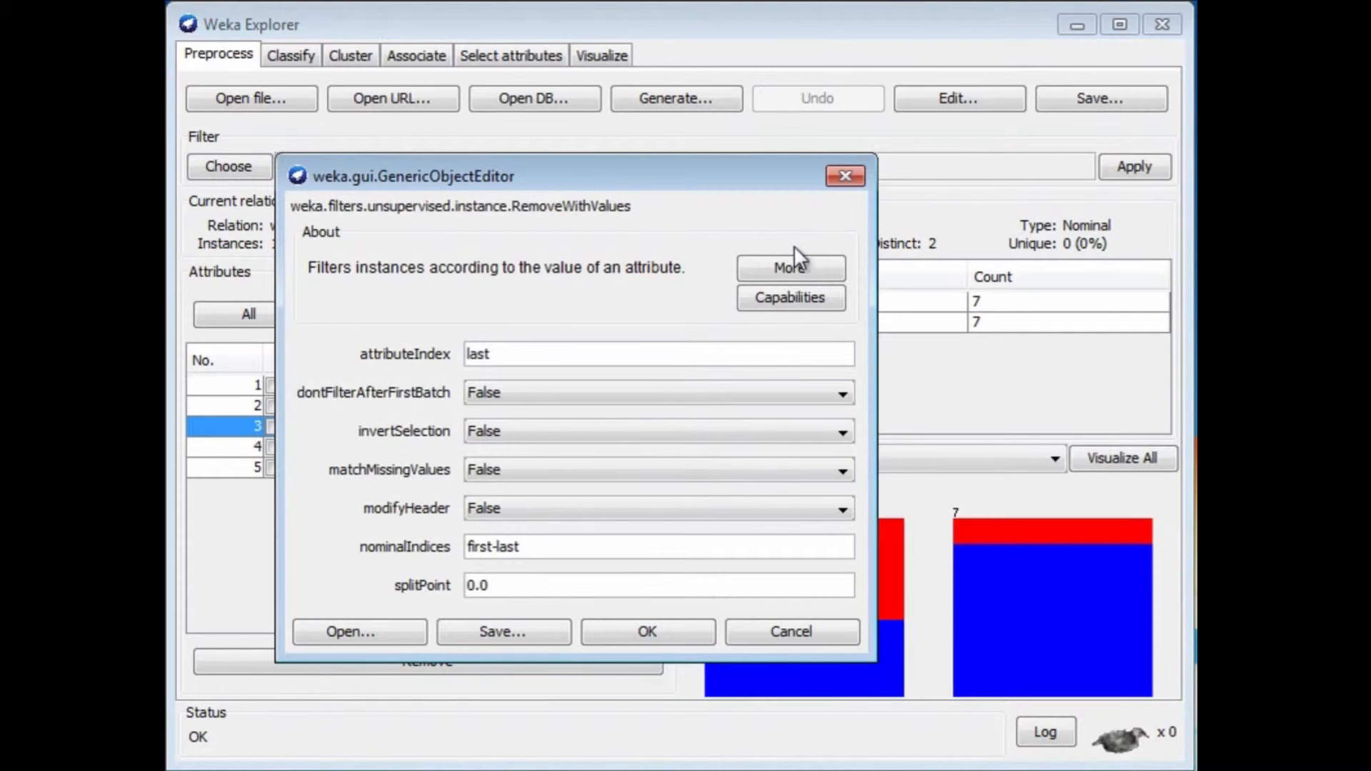
pyautogui.click(788, 267)
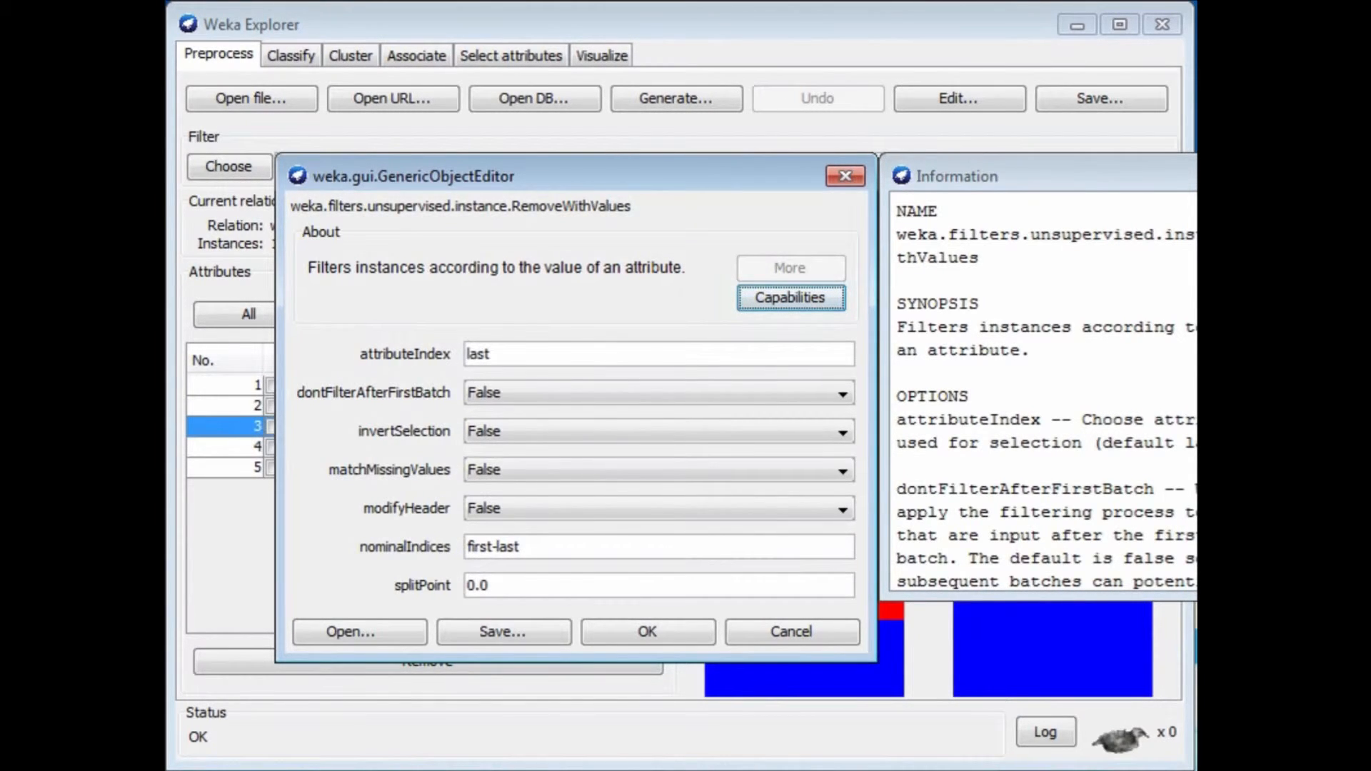
pyautogui.click(1346, 176)
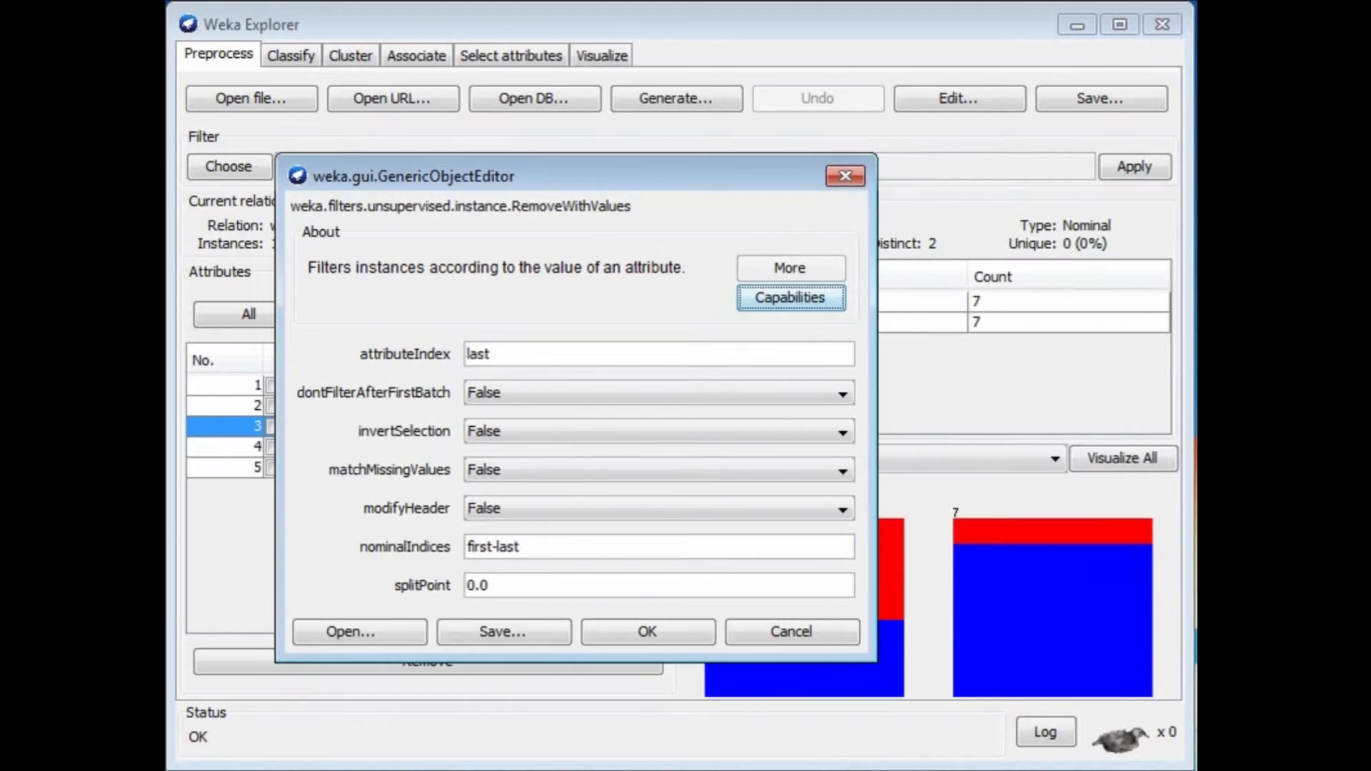
# Step: Set the RemoveWithValues filter's attributeIndex to 3 and nominalIndices to 1
pyautogui.moveTo(511, 354); pyautogui.dragTo(412, 350)
pyautogui.write('3')
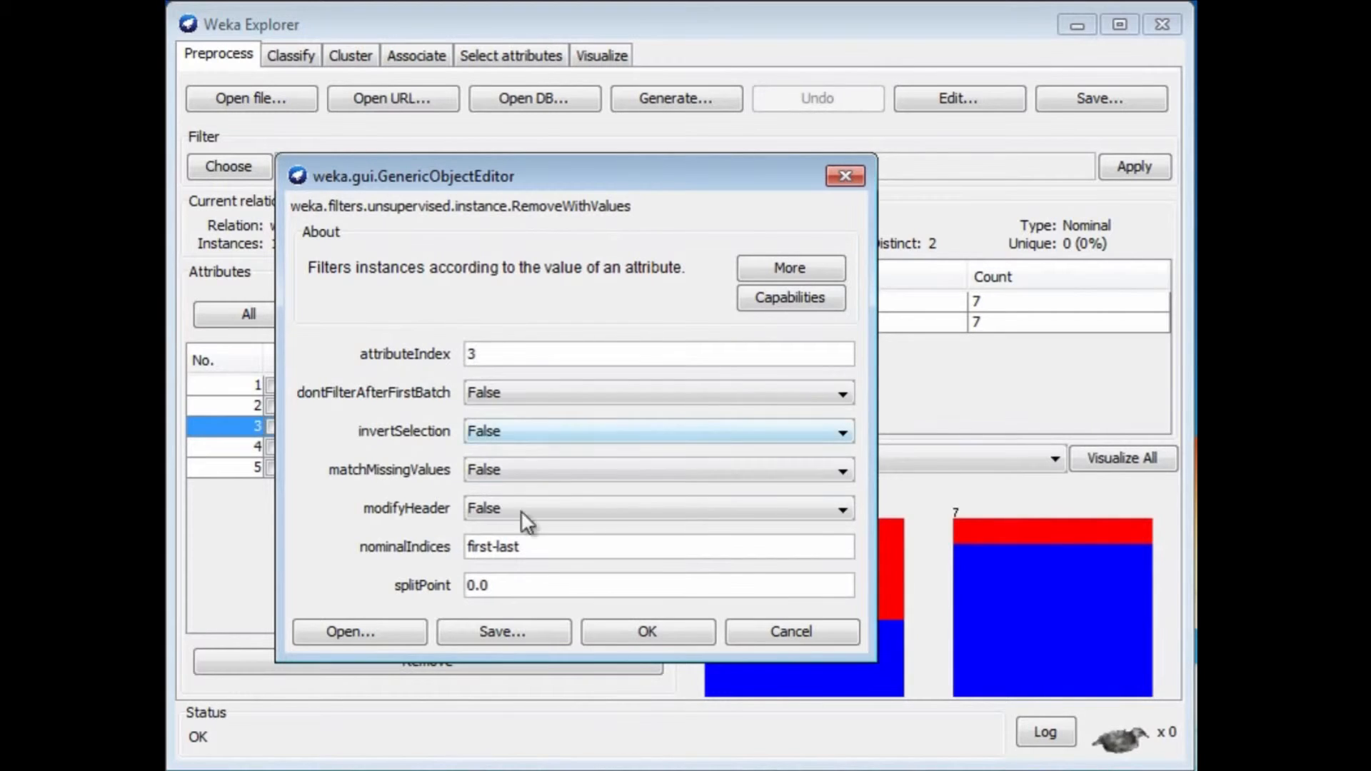
pyautogui.moveTo(535, 547); pyautogui.dragTo(455, 539)
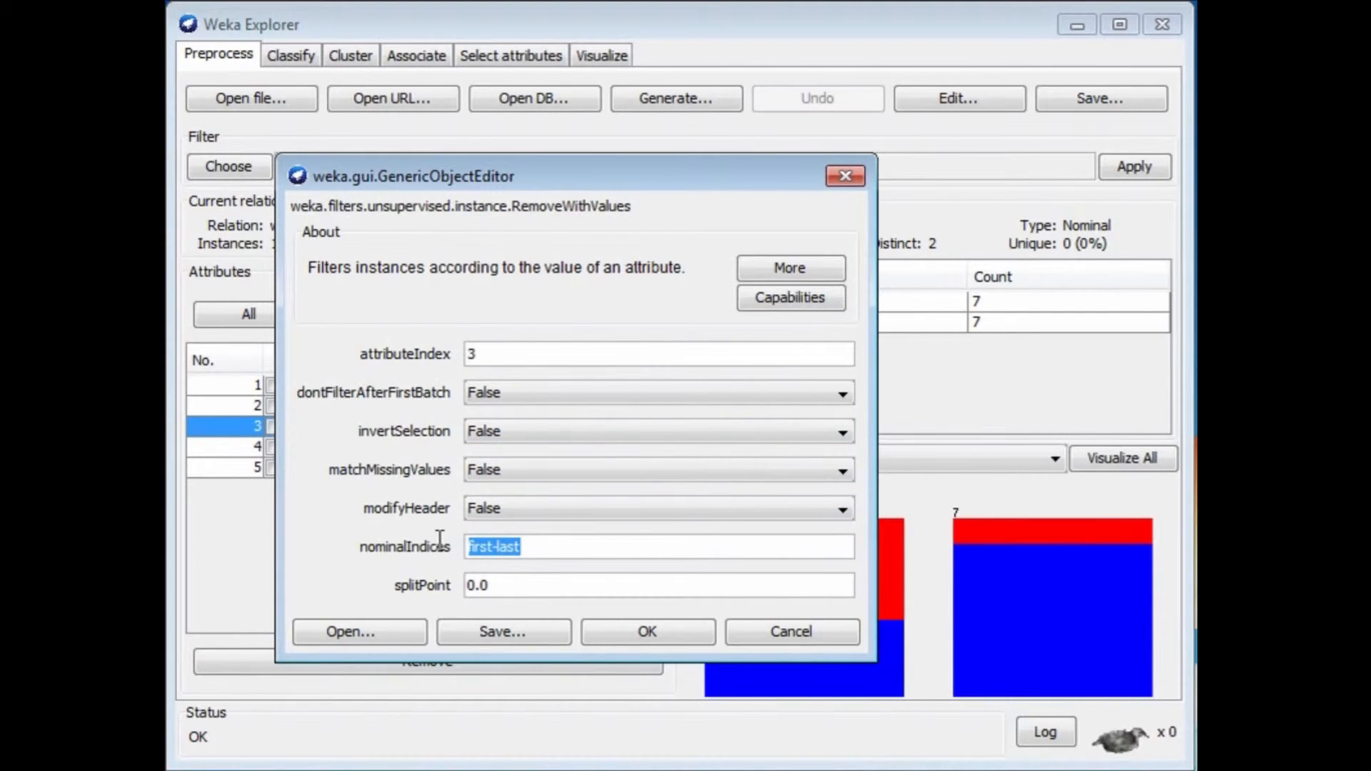
pyautogui.write('1')
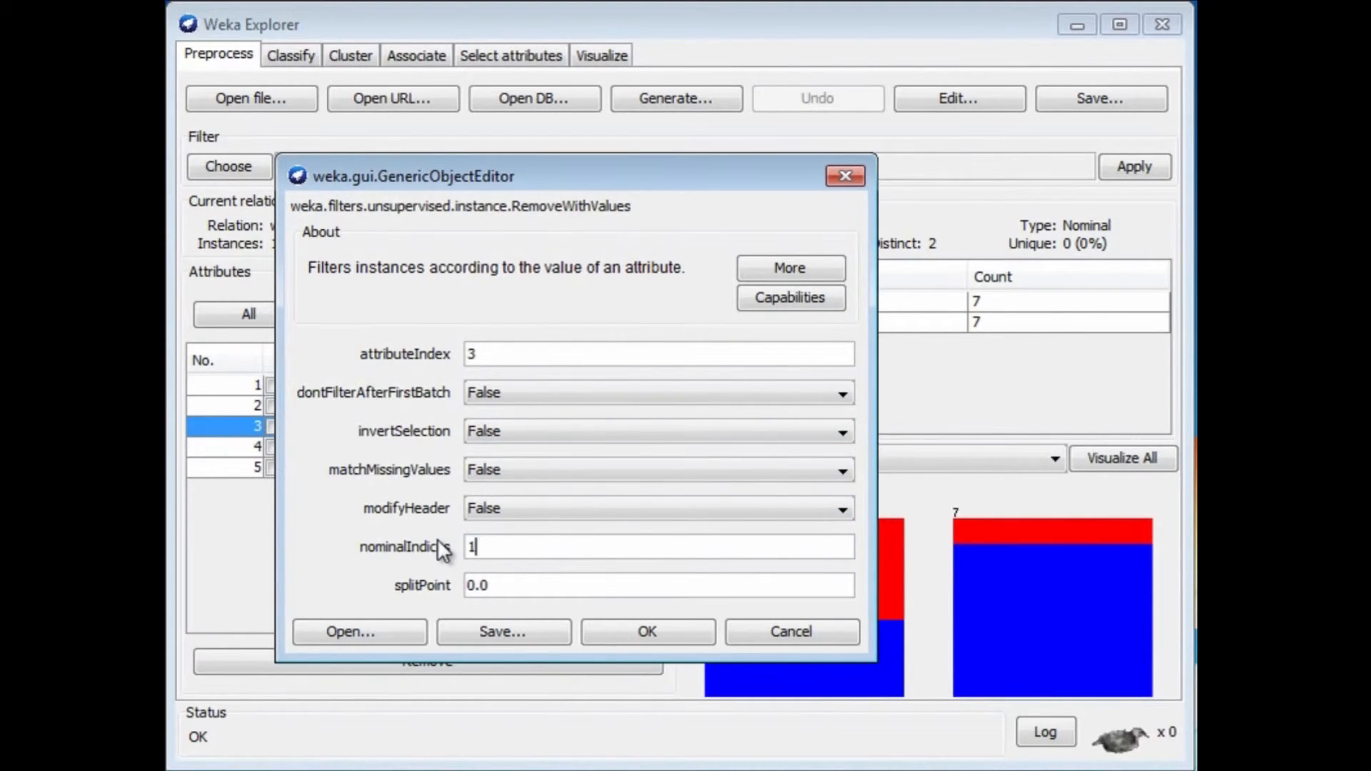
pyautogui.click(675, 631)
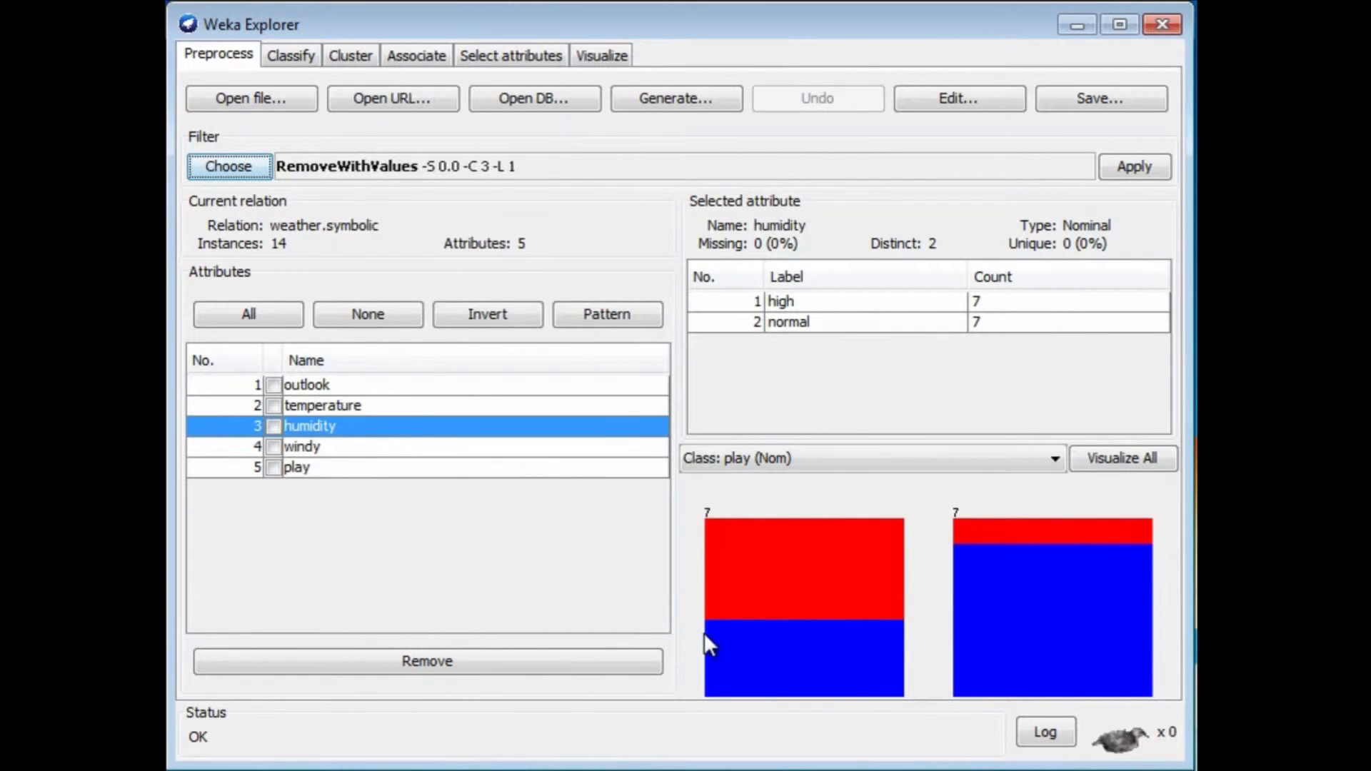
# Step: Apply the RemoveWithValues filter, check the humidity attribute's value counts, and undo the filtering
pyautogui.click(1126, 166)
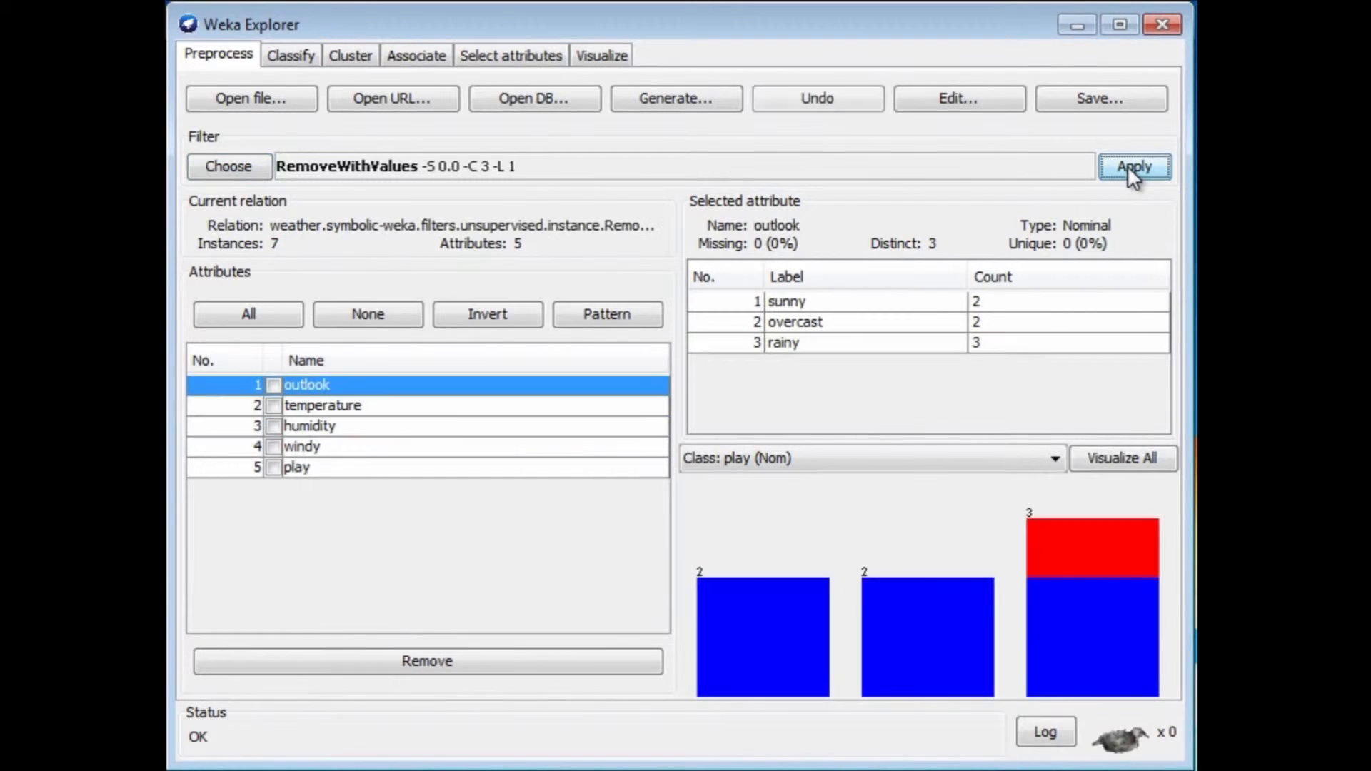
pyautogui.click(316, 425)
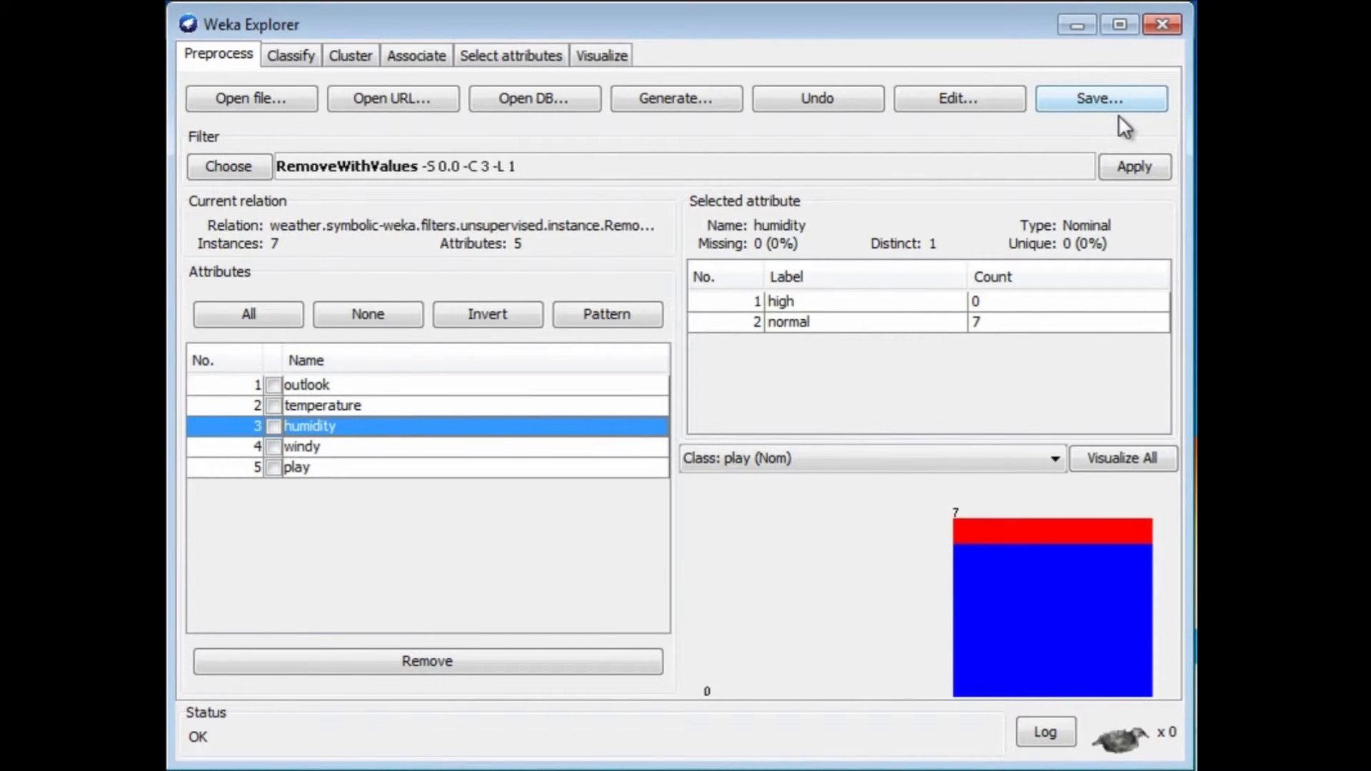
pyautogui.click(845, 94)
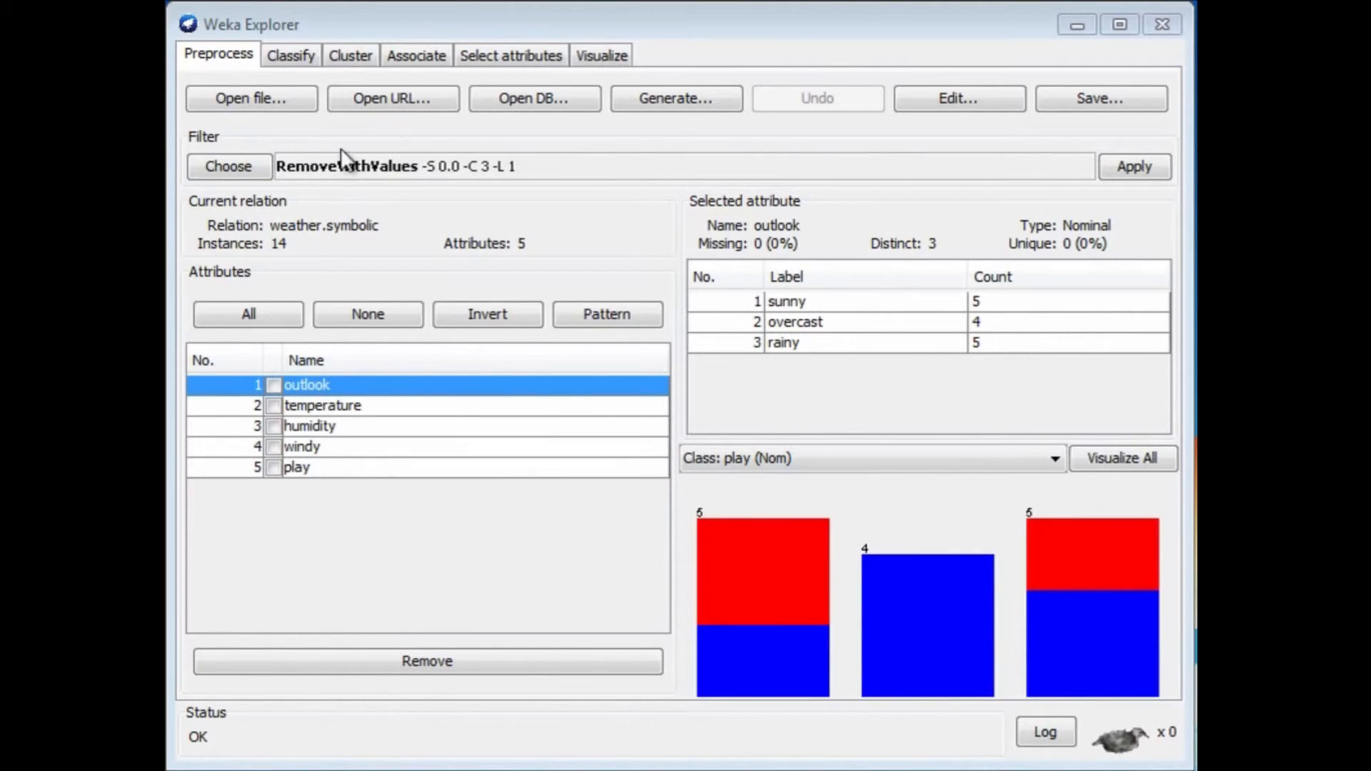
# Step: Load the glass.arff dataset from the Weka datasets folder
pyautogui.click(234, 96)
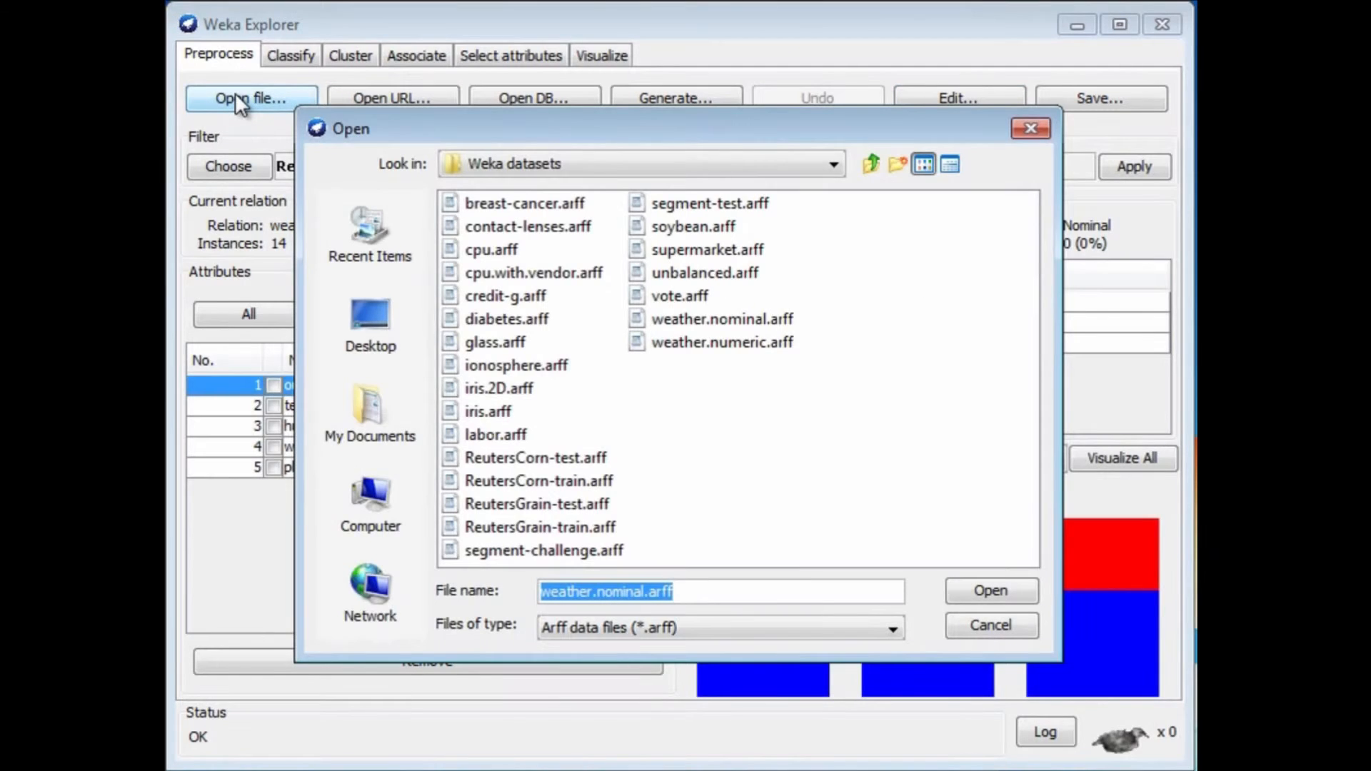
pyautogui.doubleClick(485, 342)
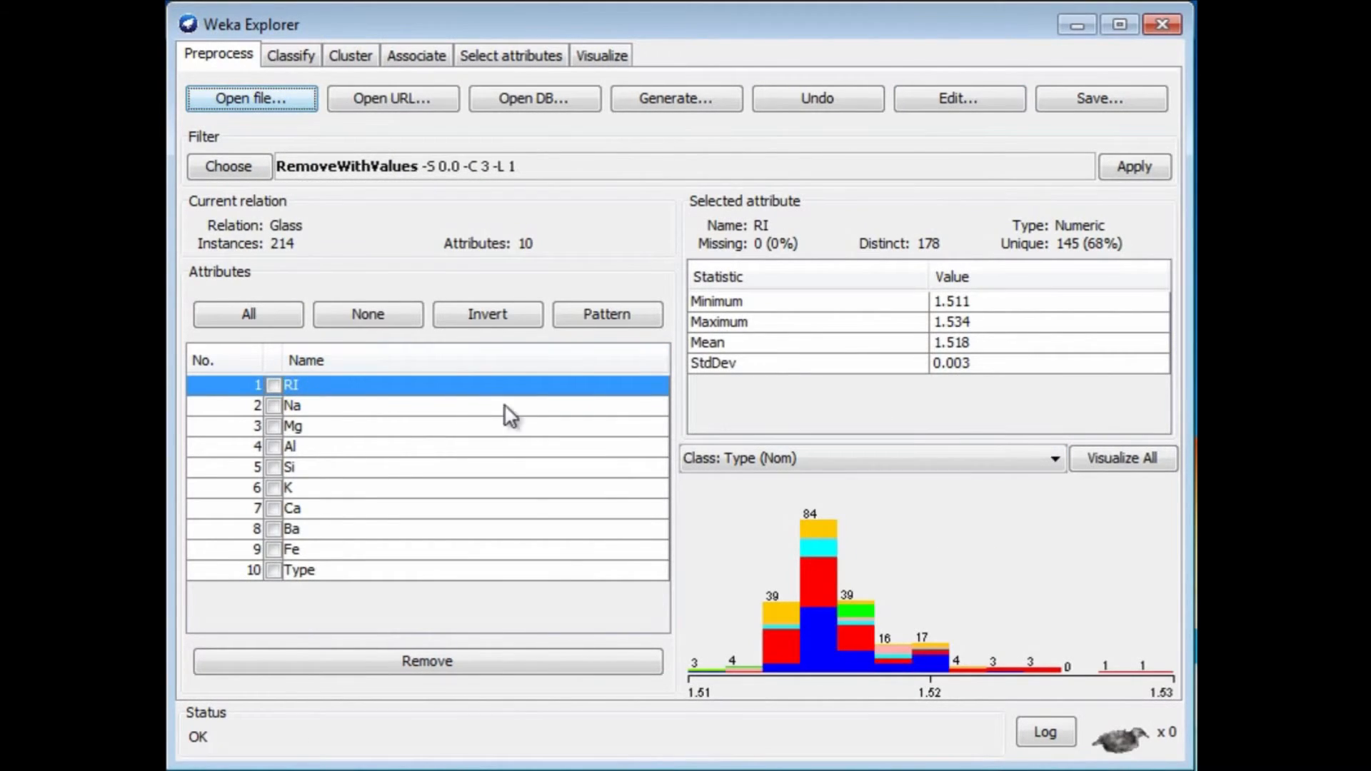
# Step: Choose the J48 tree classifier, run it on the glass data with 10-fold cross-validation, and view the accuracy summary
pyautogui.click(298, 54)
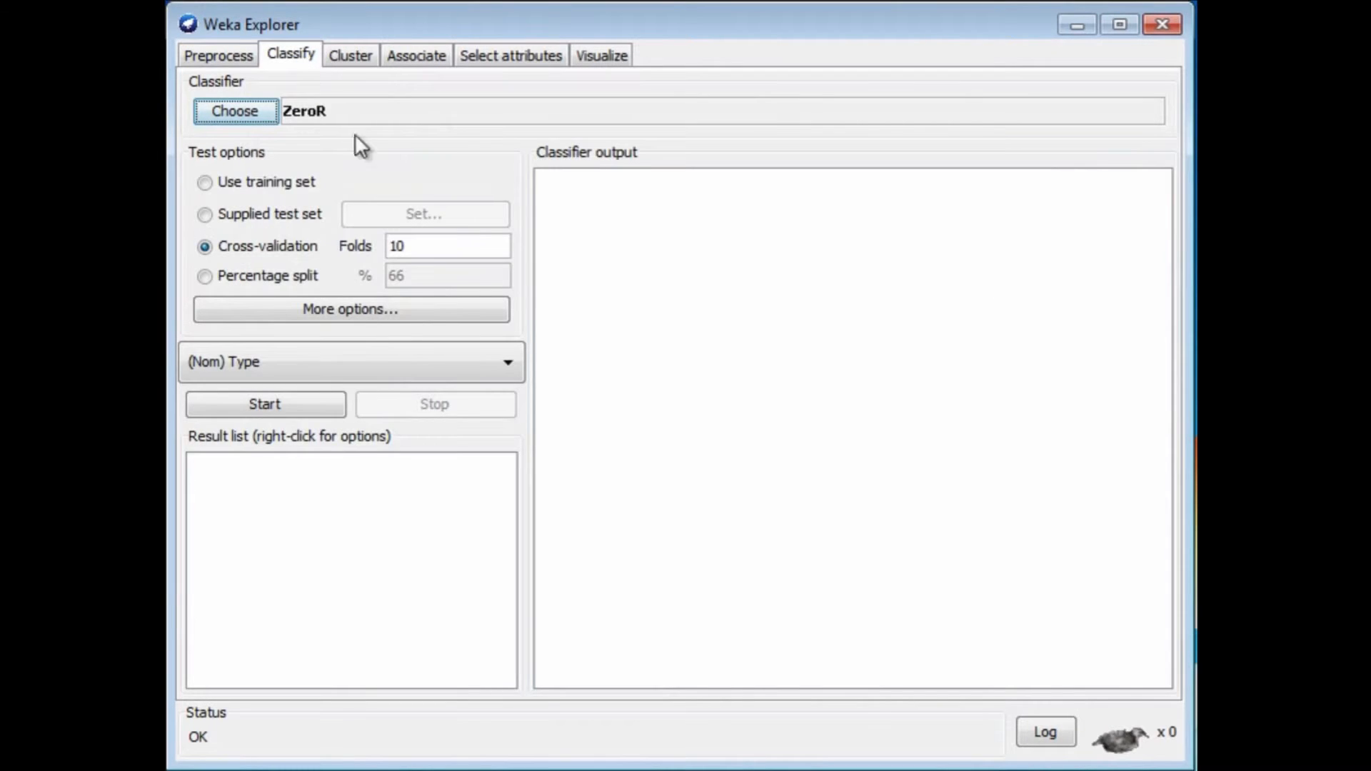
pyautogui.click(227, 109)
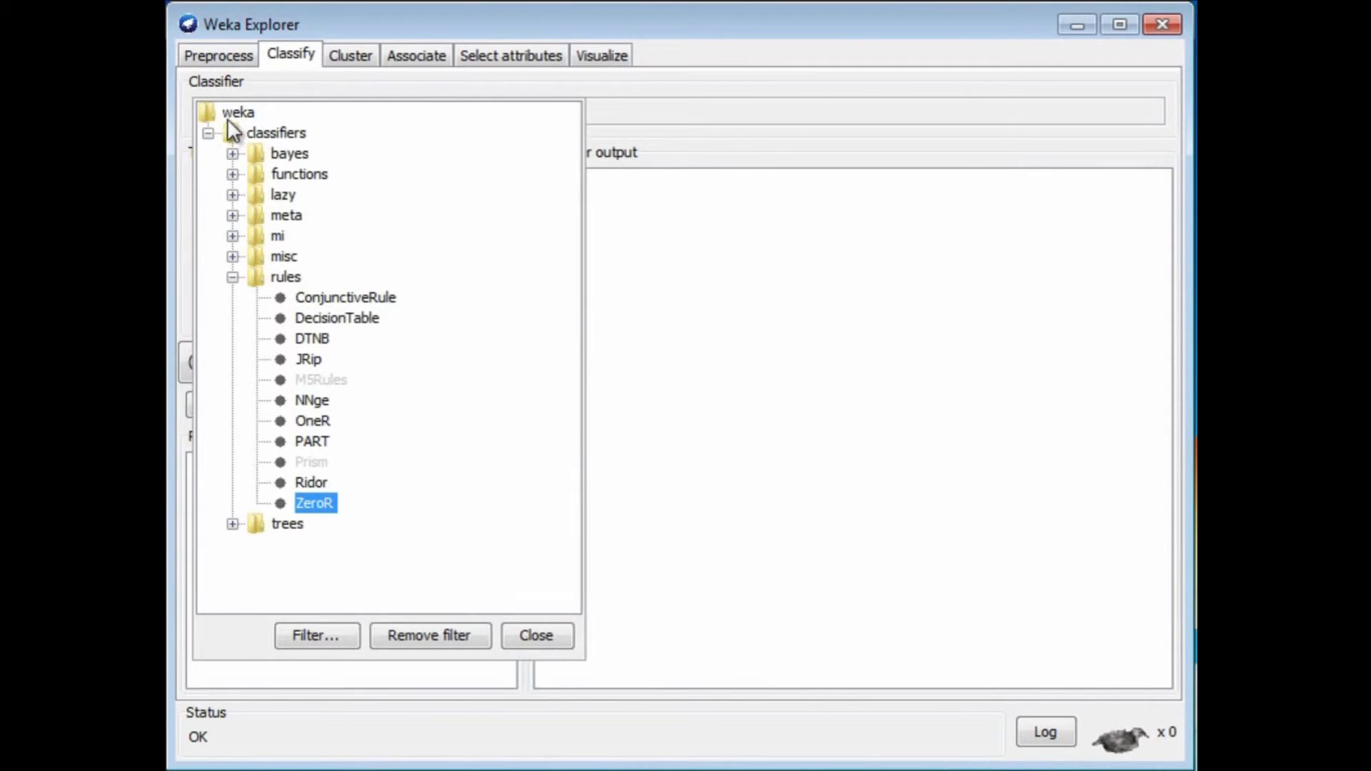
pyautogui.click(233, 524)
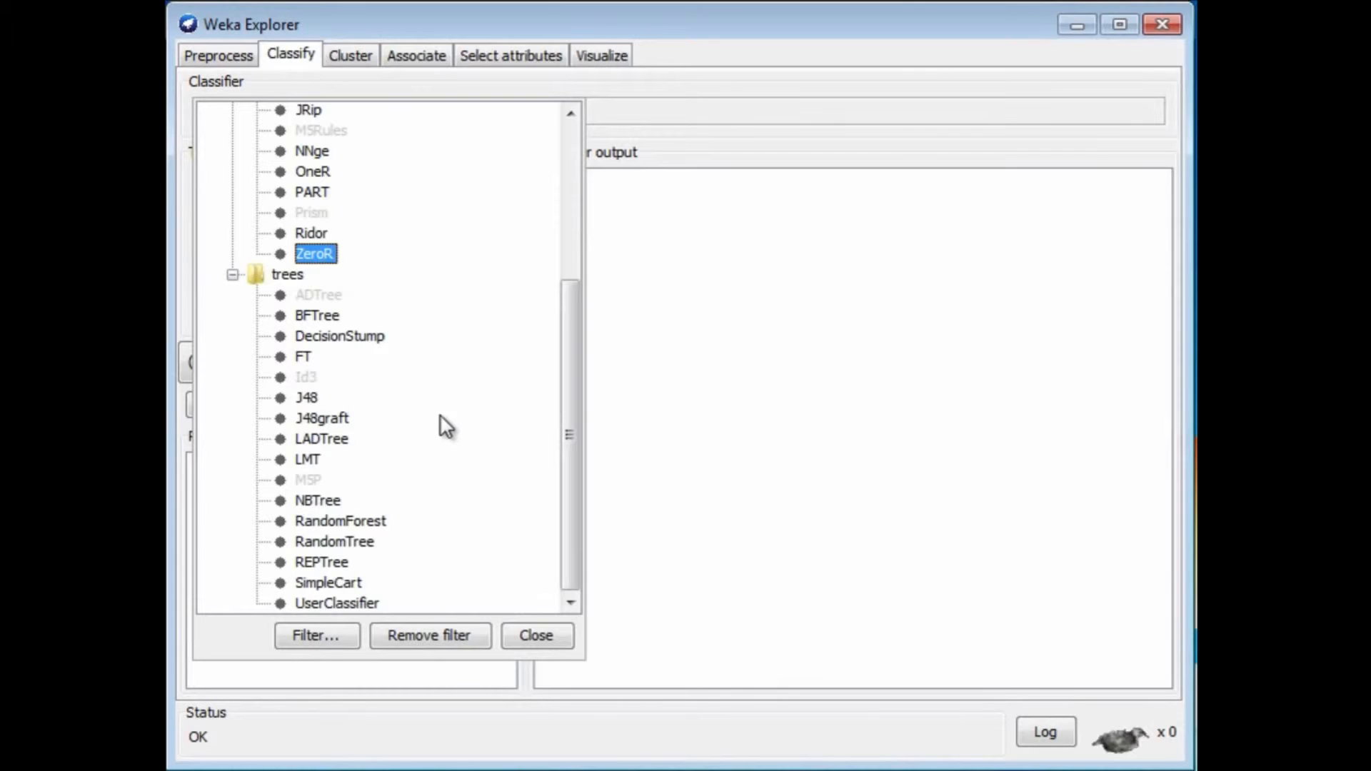
pyautogui.click(318, 399)
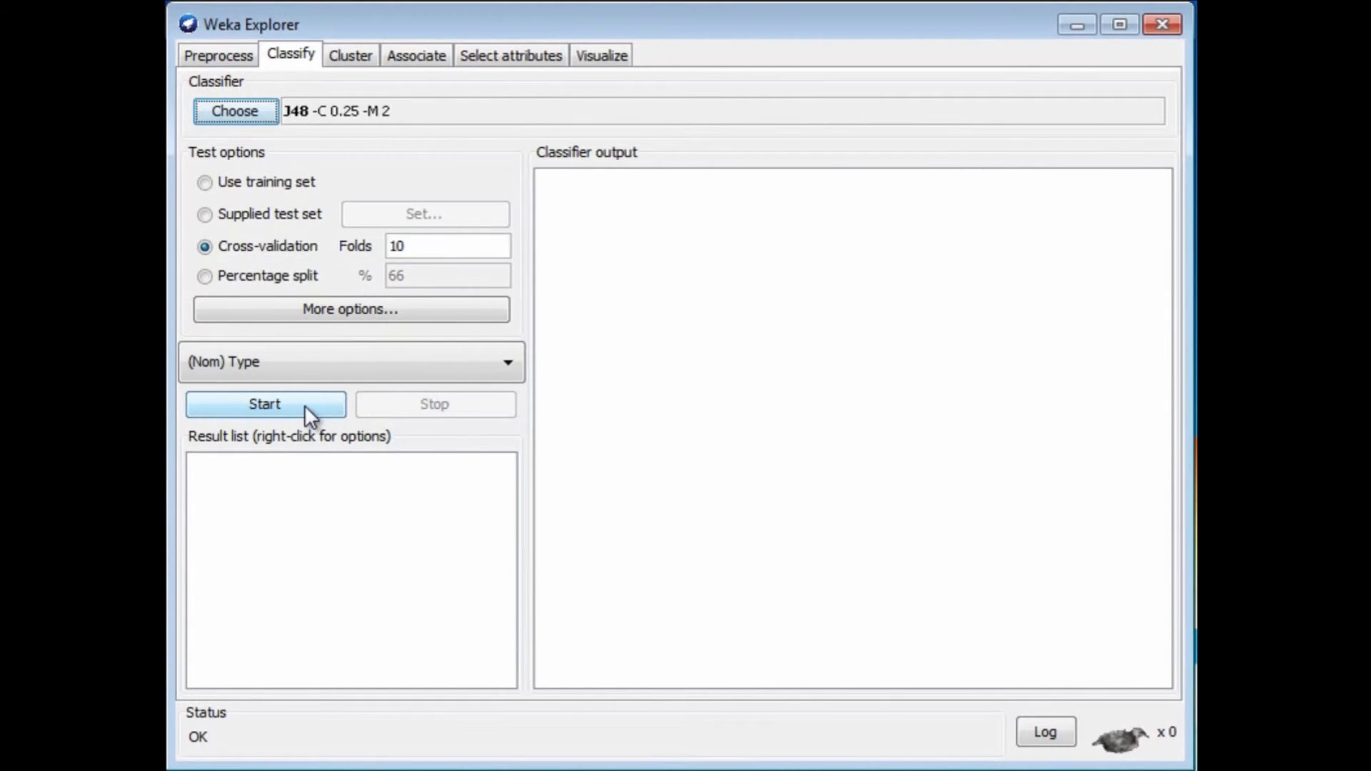
pyautogui.click(304, 404)
pyautogui.moveTo(1152, 614); pyautogui.dragTo(1150, 561)
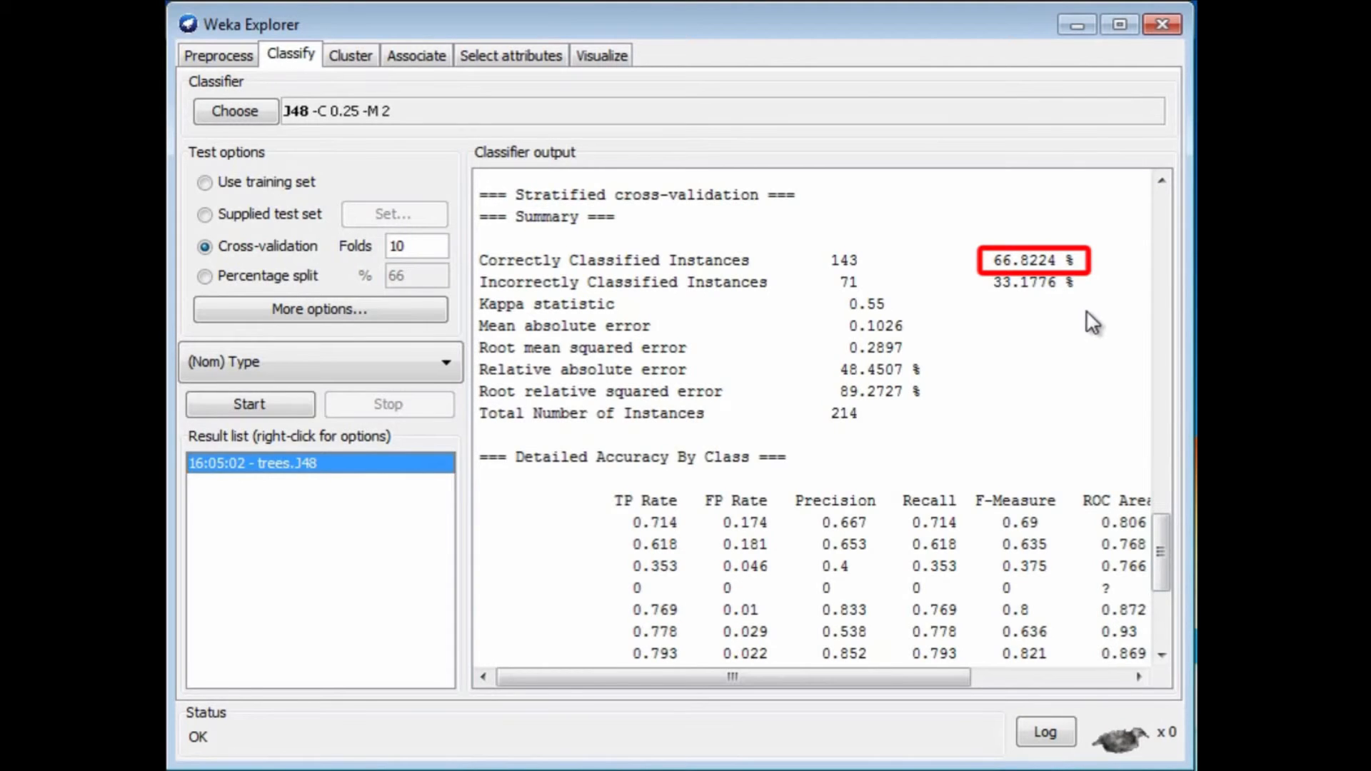
# Step: Remove the Fe attribute from the glass dataset
pyautogui.click(194, 56)
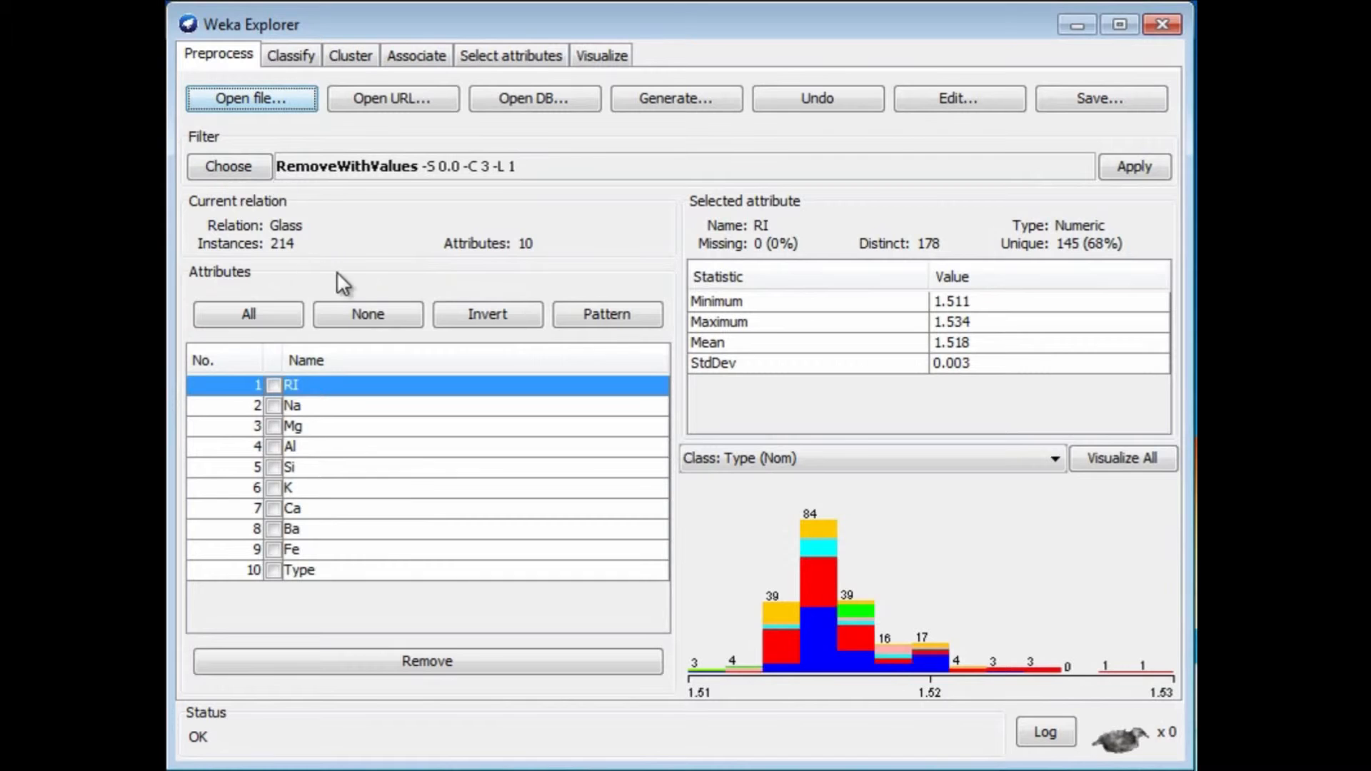
pyautogui.click(271, 549)
pyautogui.click(353, 663)
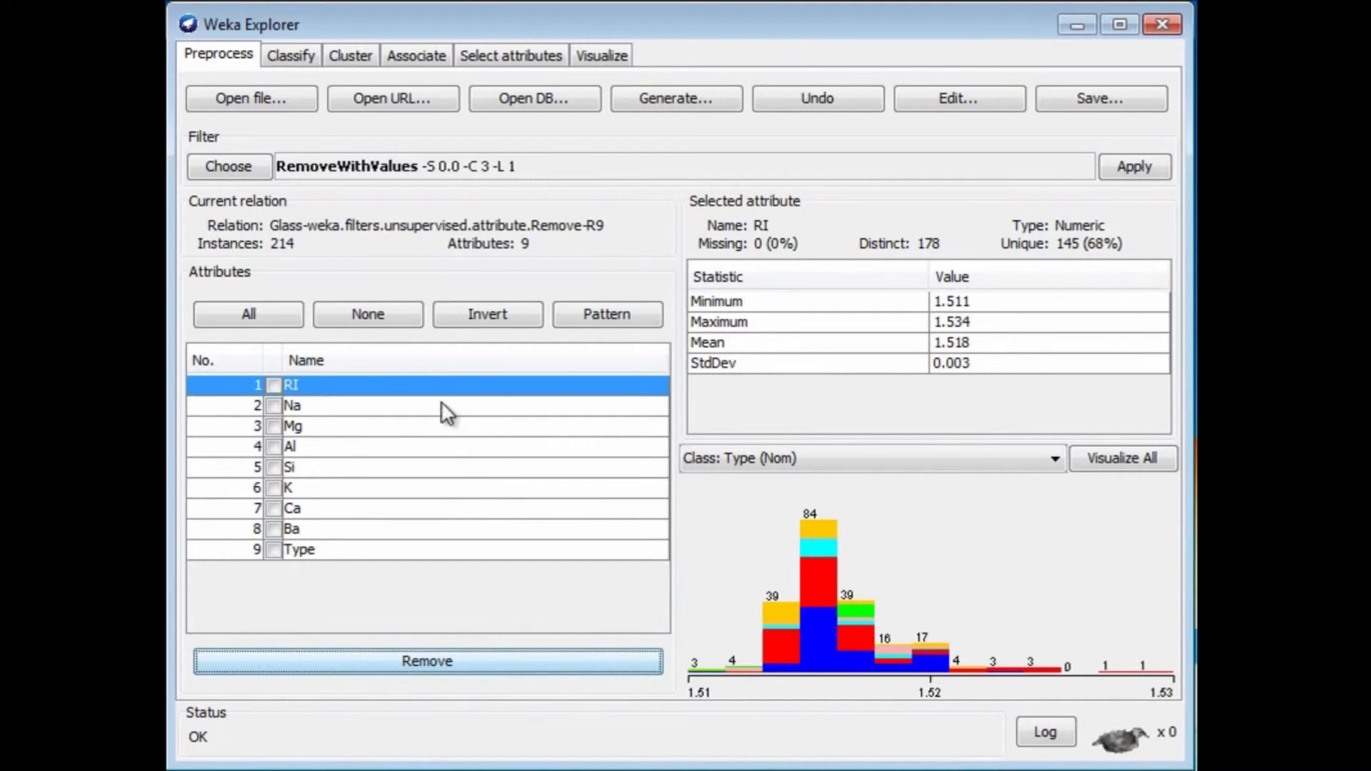
# Step: Run J48 again on the glass data without Fe and view the cross-validation summary
pyautogui.click(295, 56)
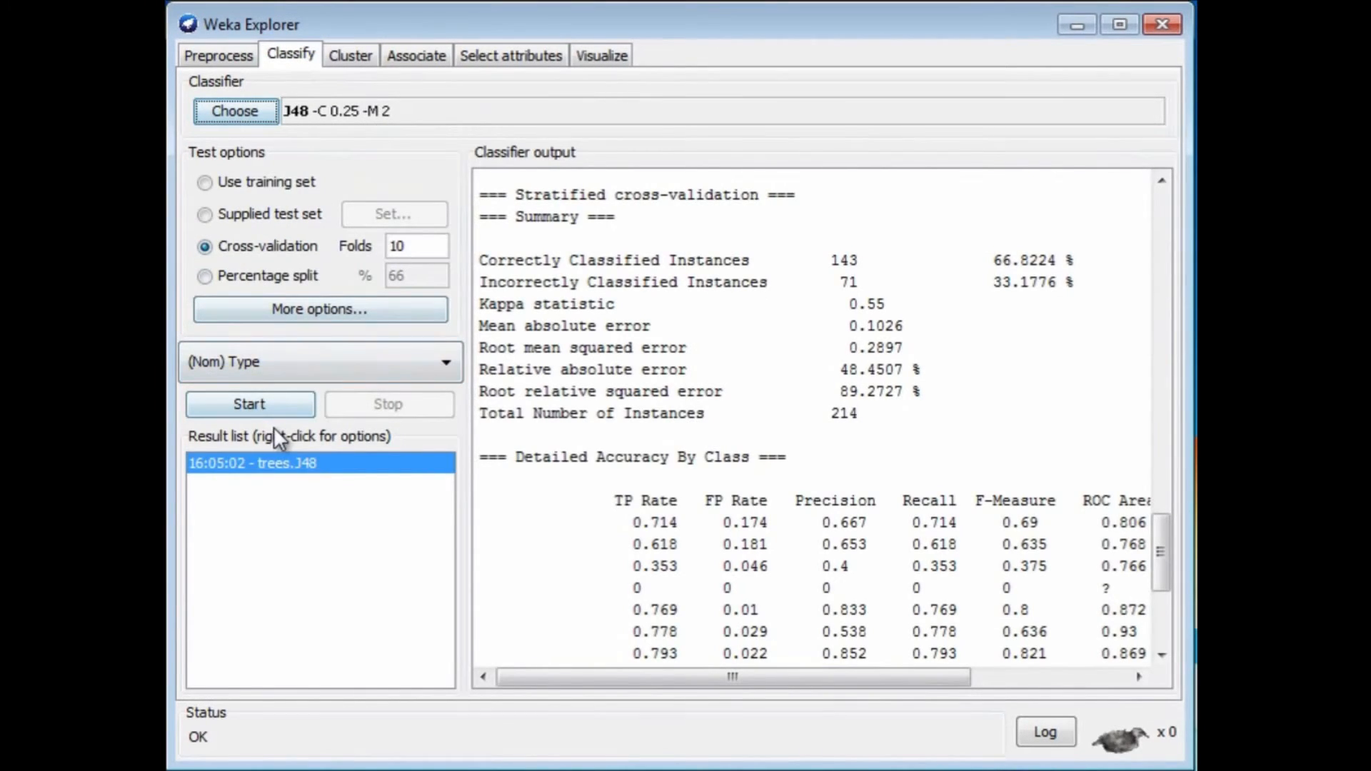
pyautogui.click(284, 405)
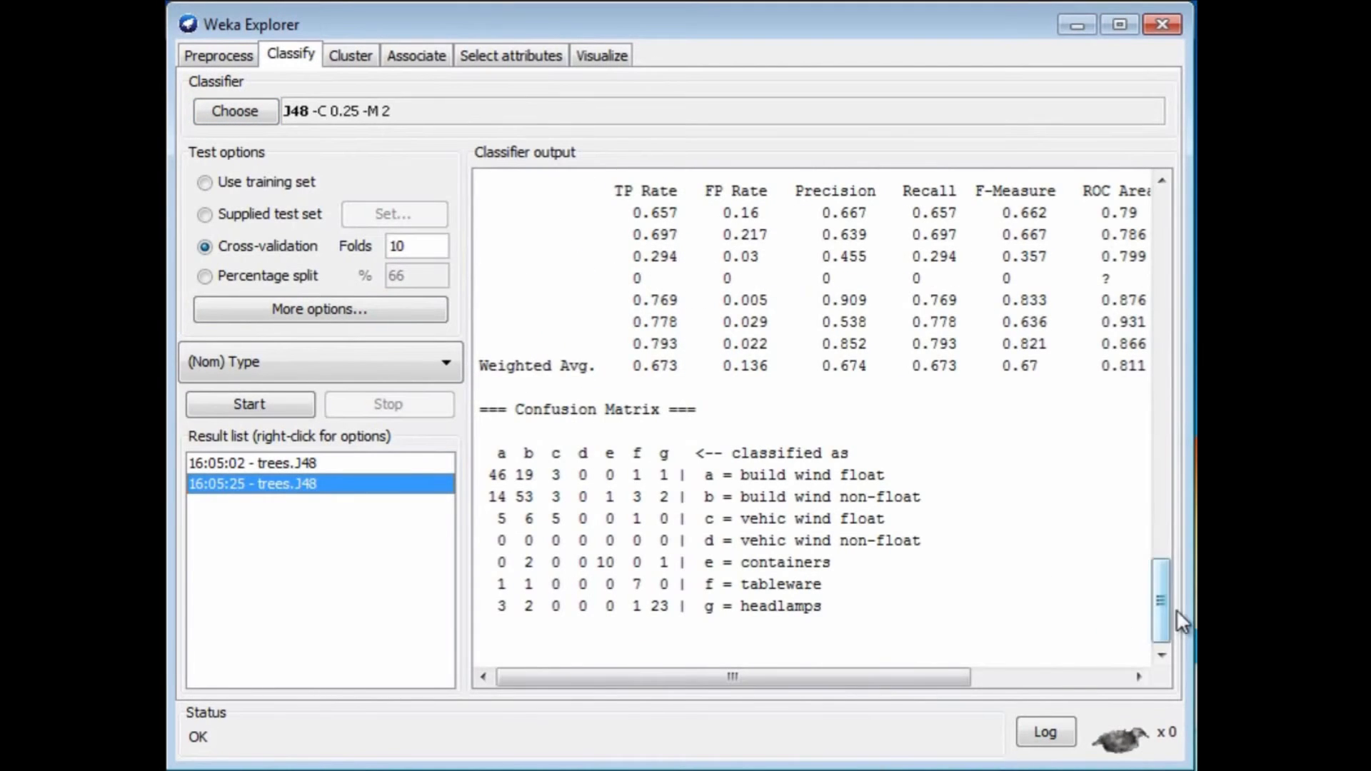
pyautogui.moveTo(1157, 611); pyautogui.dragTo(1154, 556)
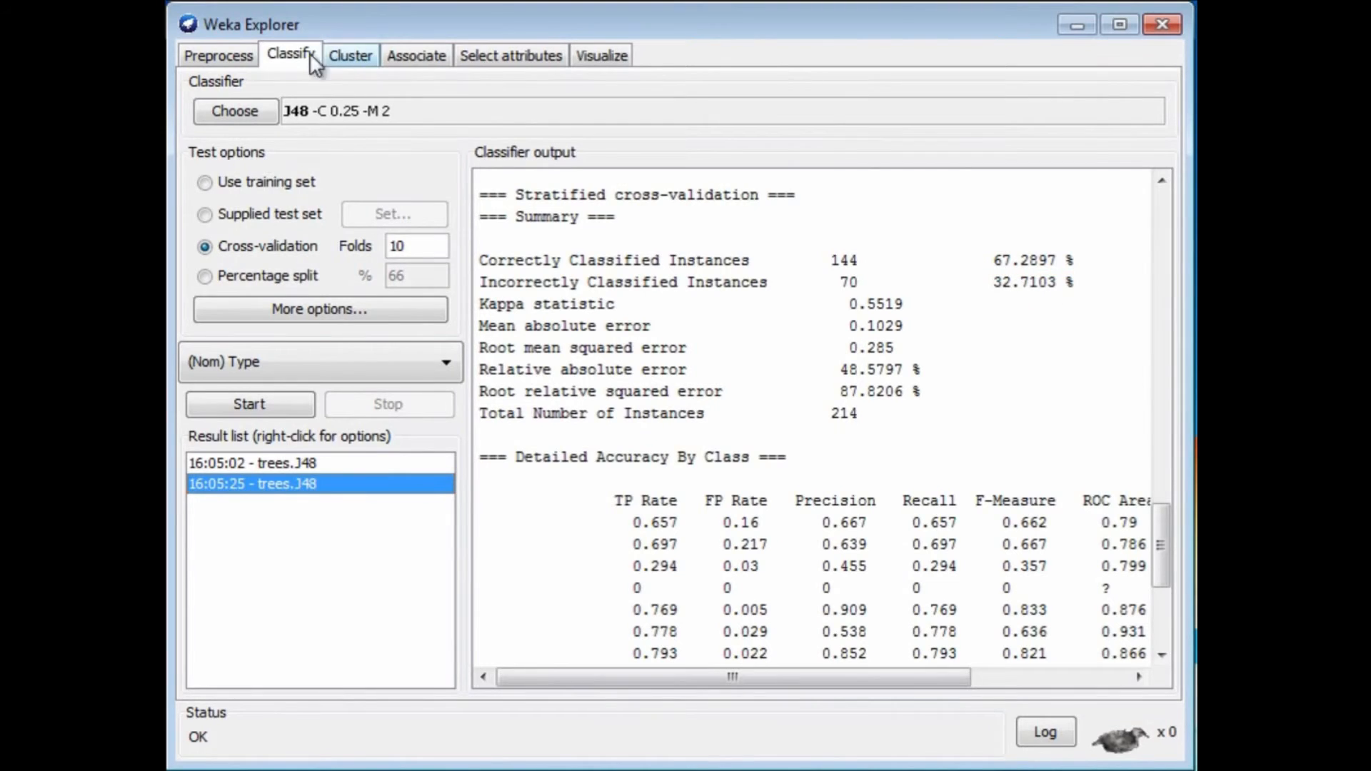
# Step: Remove the Na, Al, Si, K, Ca and Ba attributes, keeping only RI, Mg and Type
pyautogui.click(234, 54)
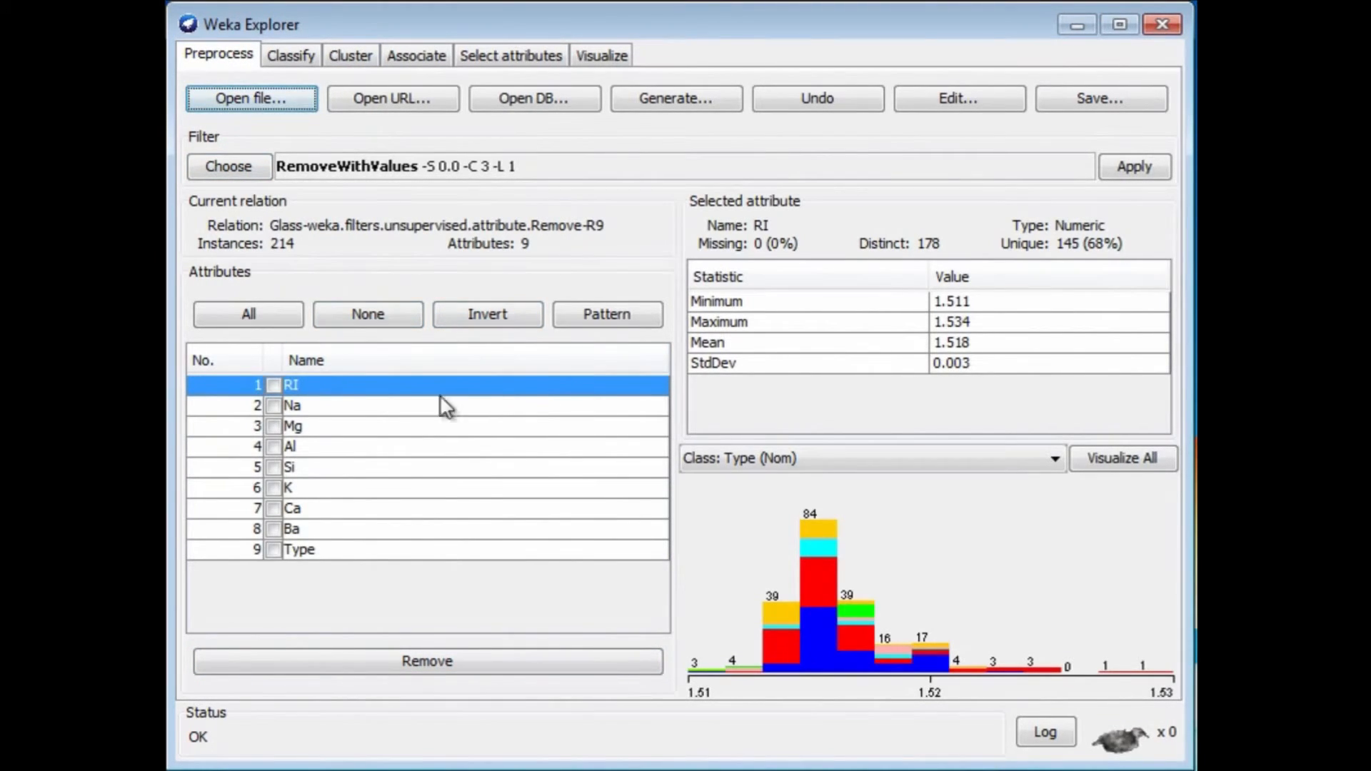
pyautogui.click(273, 404)
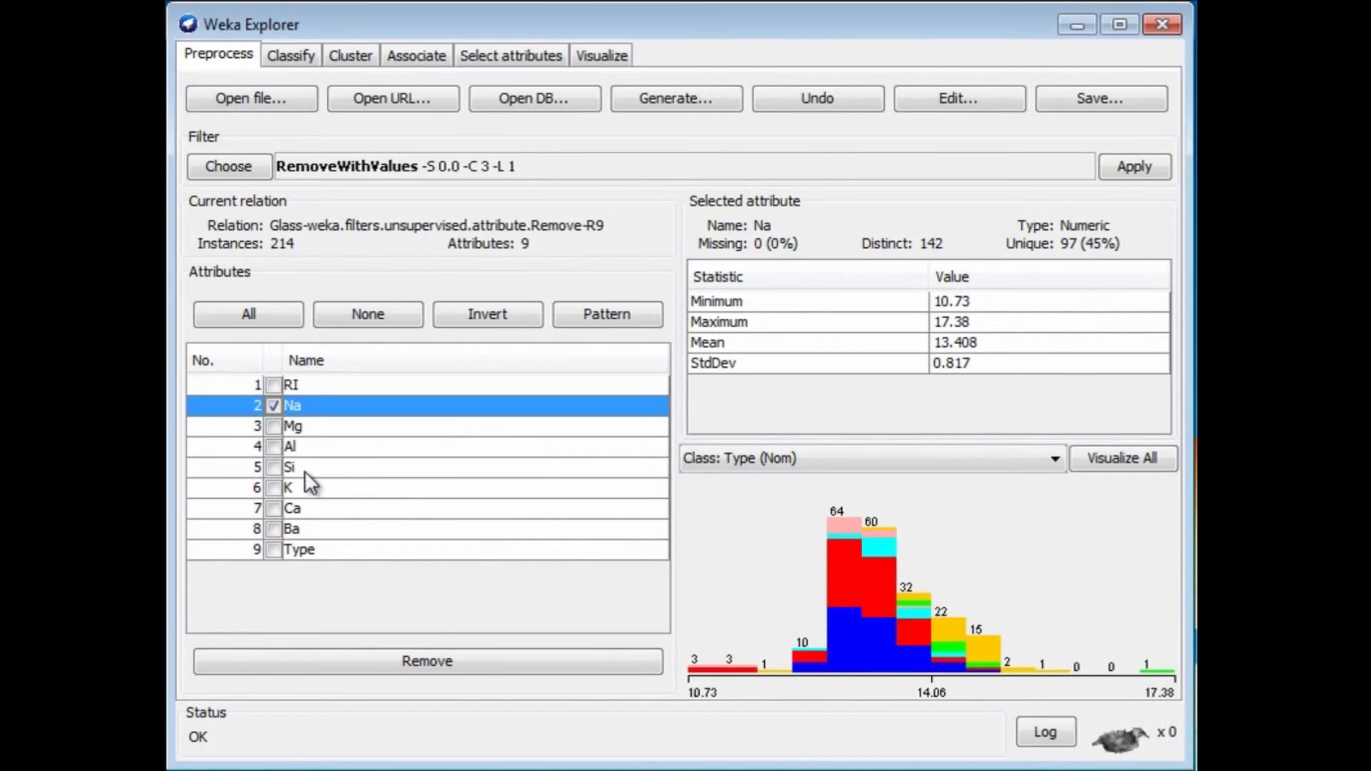
pyautogui.click(272, 447)
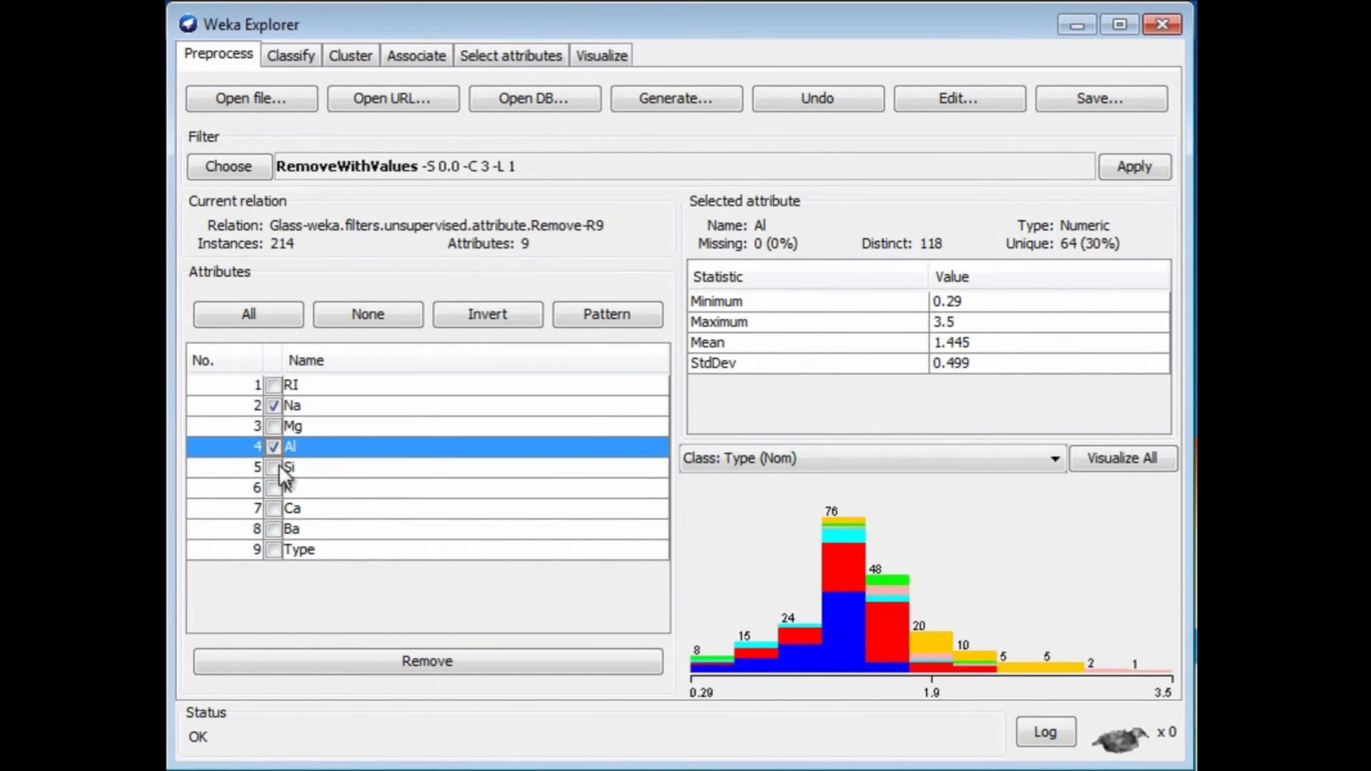
pyautogui.click(272, 467)
pyautogui.click(273, 487)
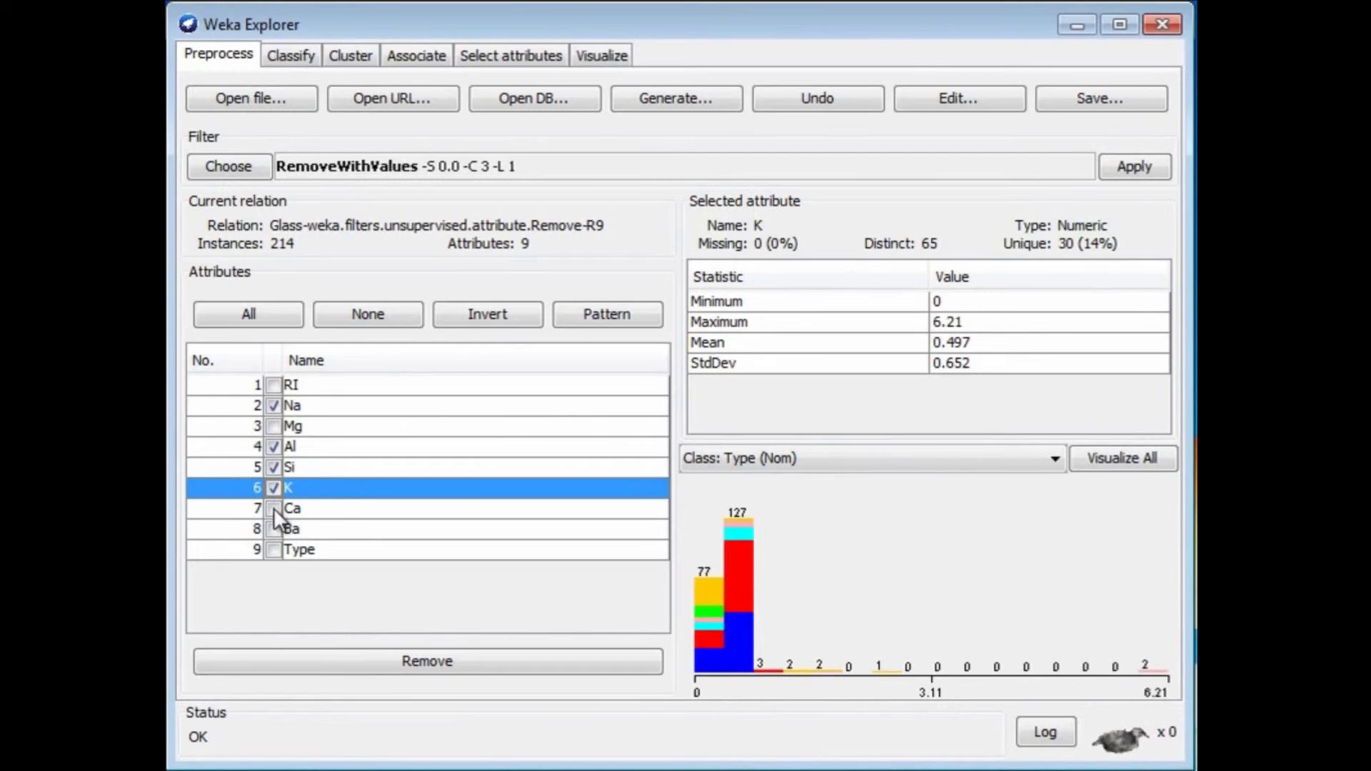
pyautogui.click(272, 508)
pyautogui.click(272, 529)
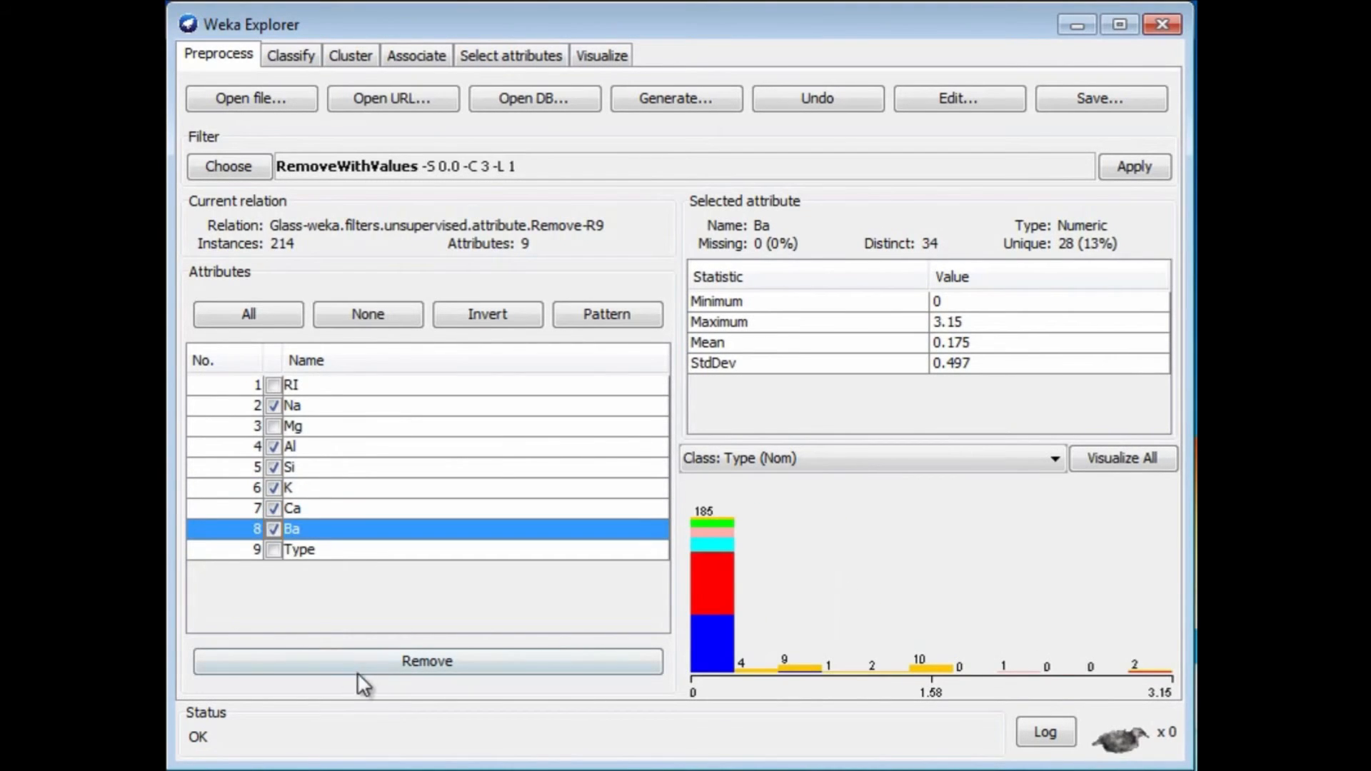
pyautogui.click(383, 661)
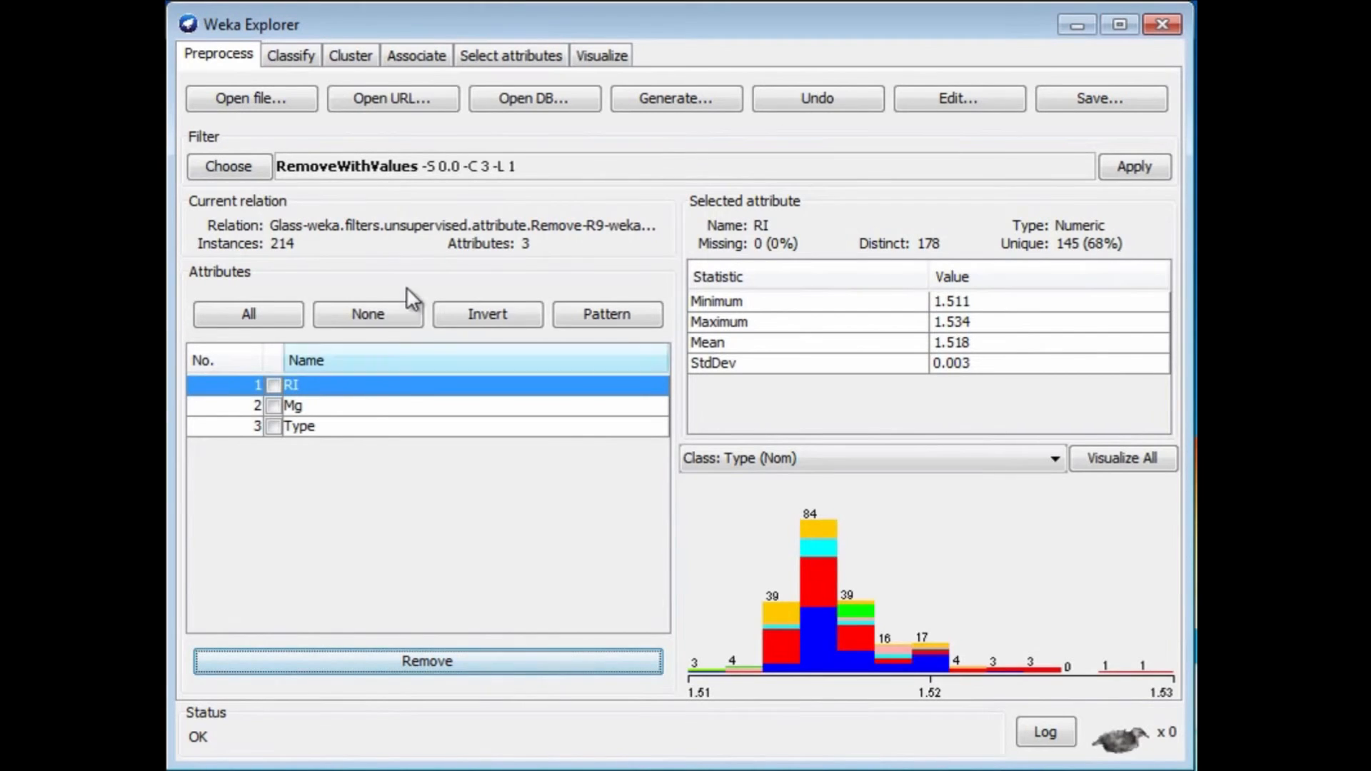
# Step: Run J48 on the glass data reduced to RI and Mg and view the cross-validation summary
pyautogui.click(285, 53)
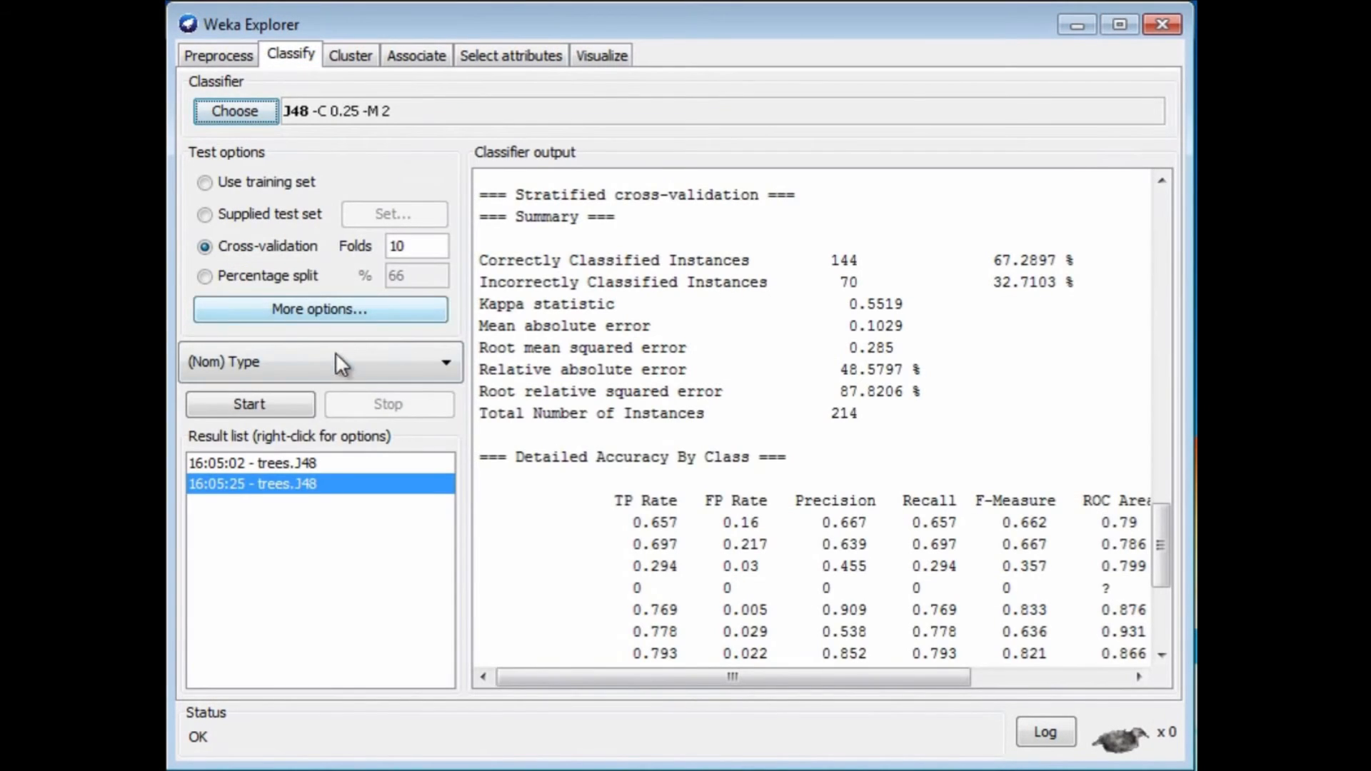
pyautogui.click(267, 404)
pyautogui.moveTo(1160, 590); pyautogui.dragTo(1163, 520)
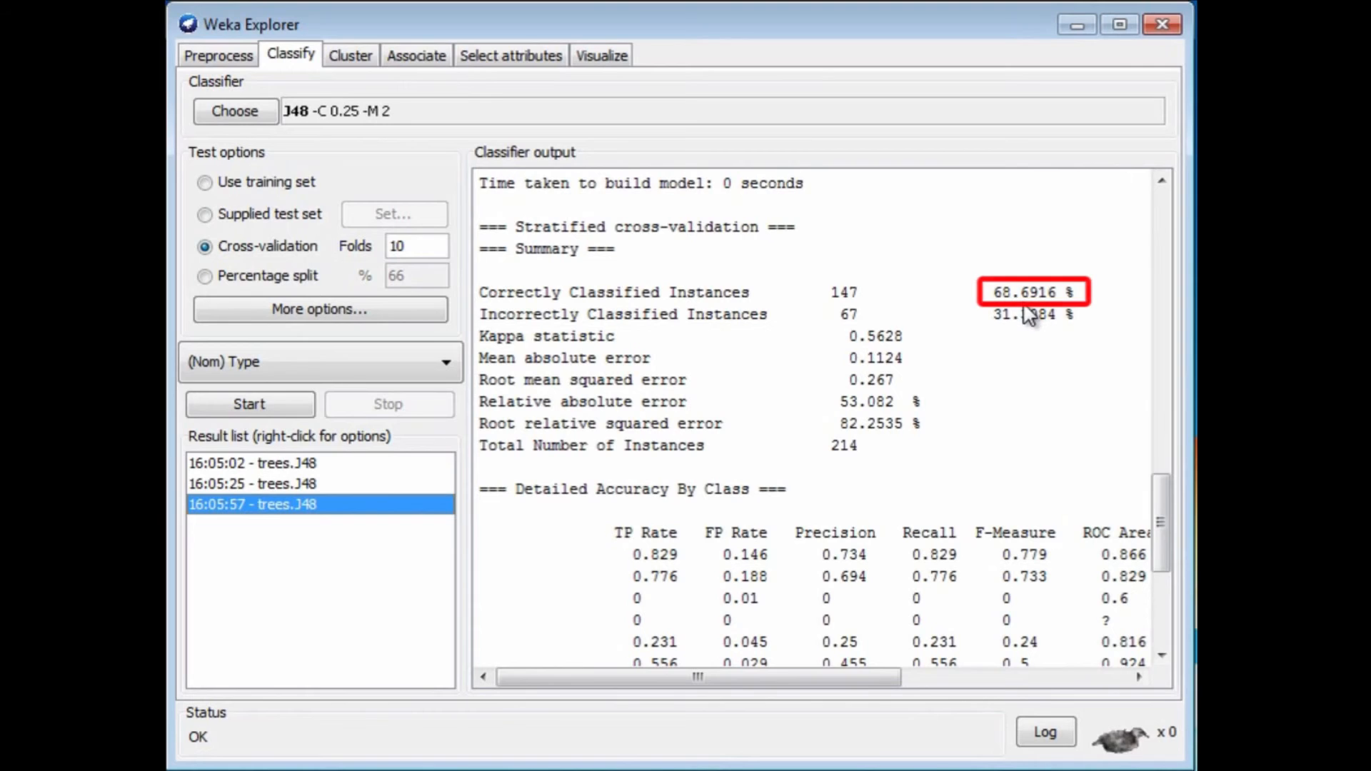
# Step: Visualize the decision tree of the latest J48 result, enlarge its window, and fit the tree to the screen
pyautogui.rightClick(311, 504)
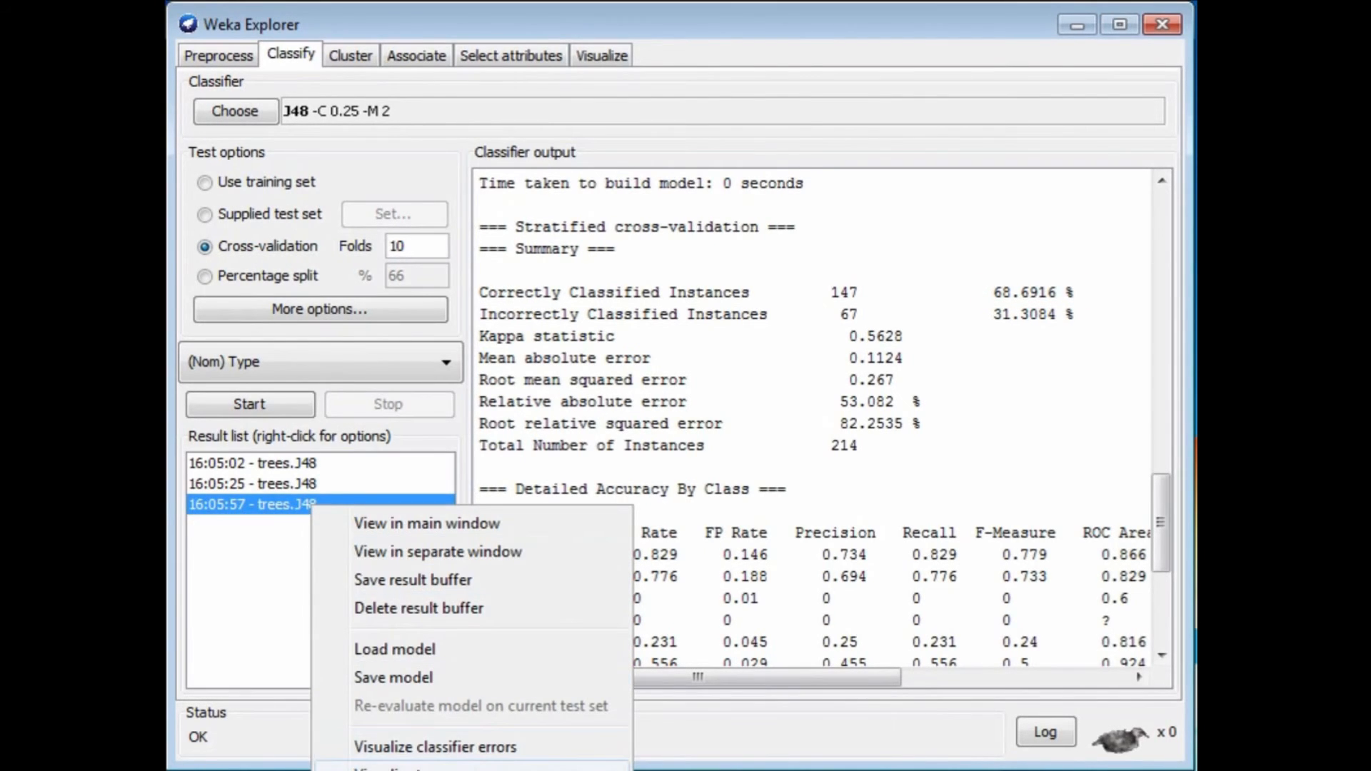
pyautogui.click(385, 769)
pyautogui.moveTo(800, 508); pyautogui.dragTo(1159, 760)
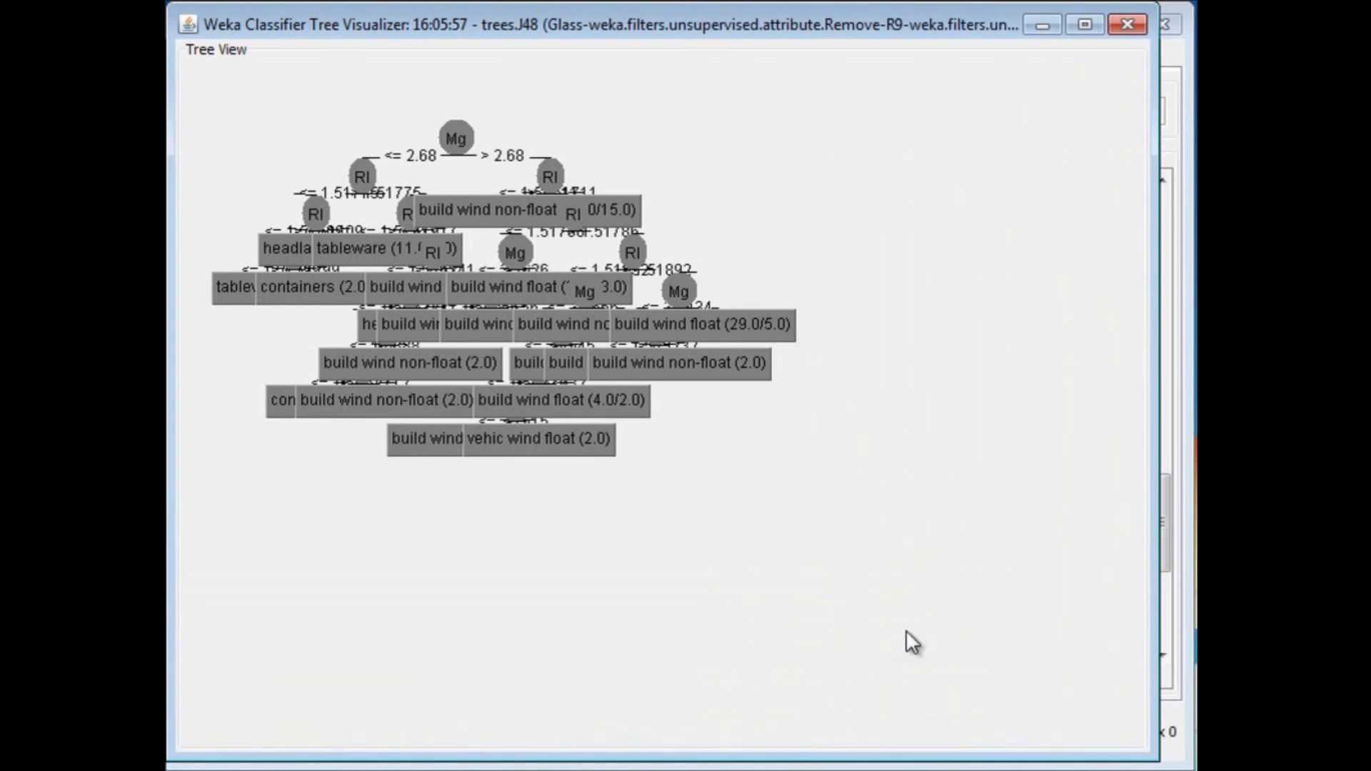
pyautogui.rightClick(800, 515)
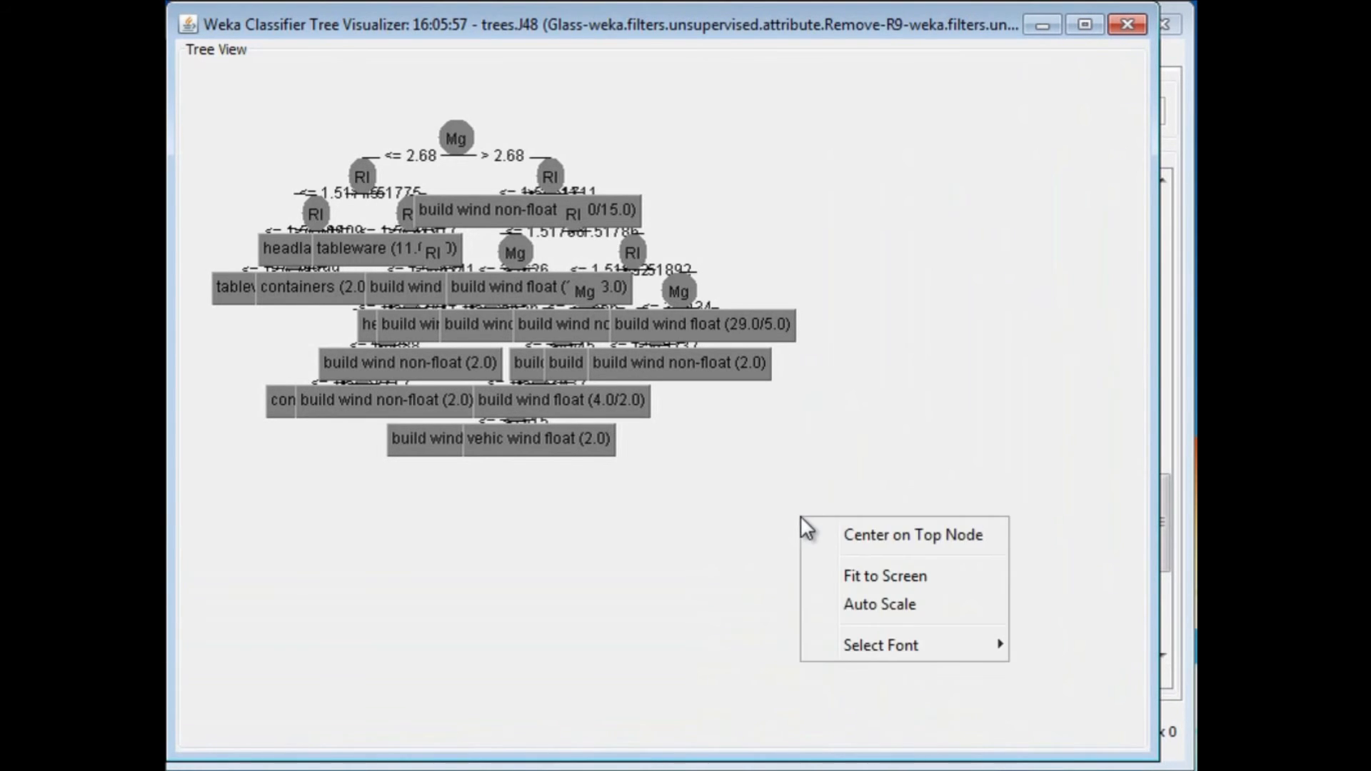
pyautogui.click(863, 572)
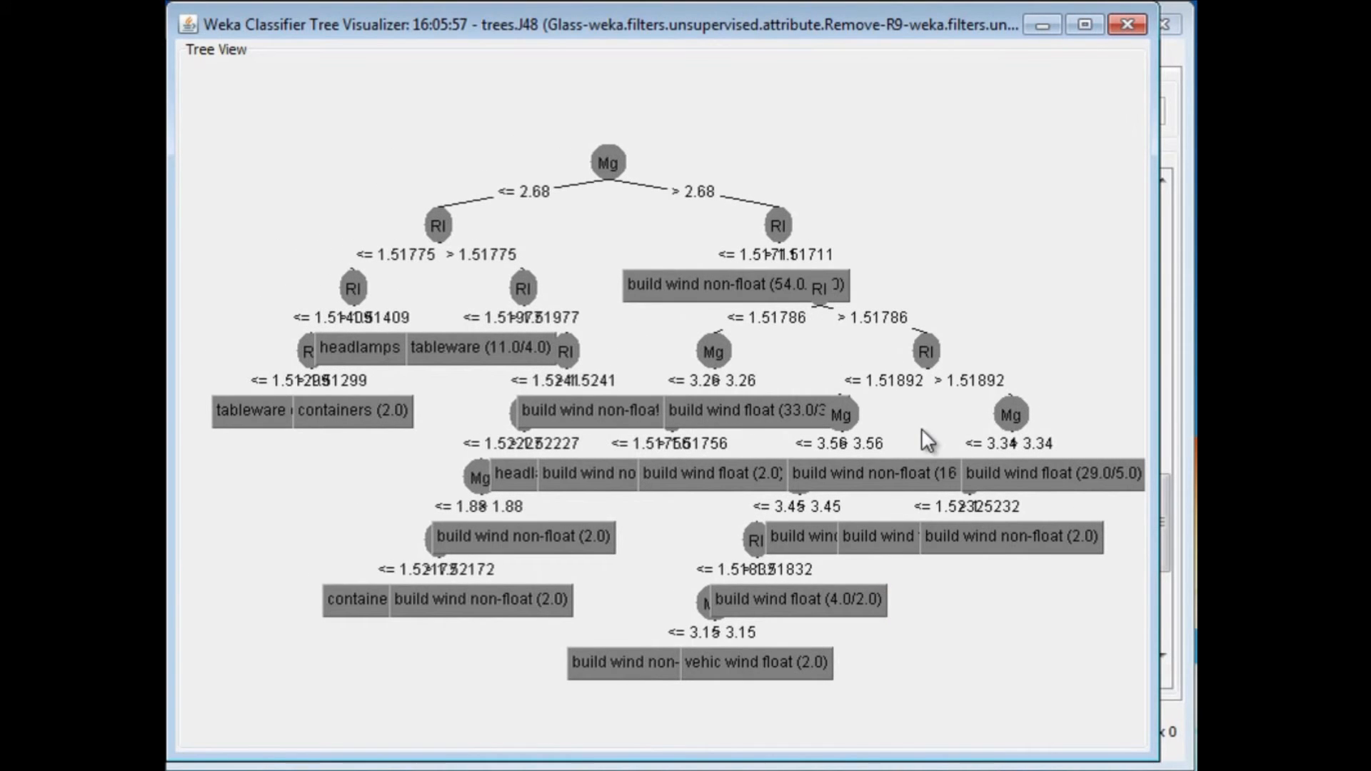